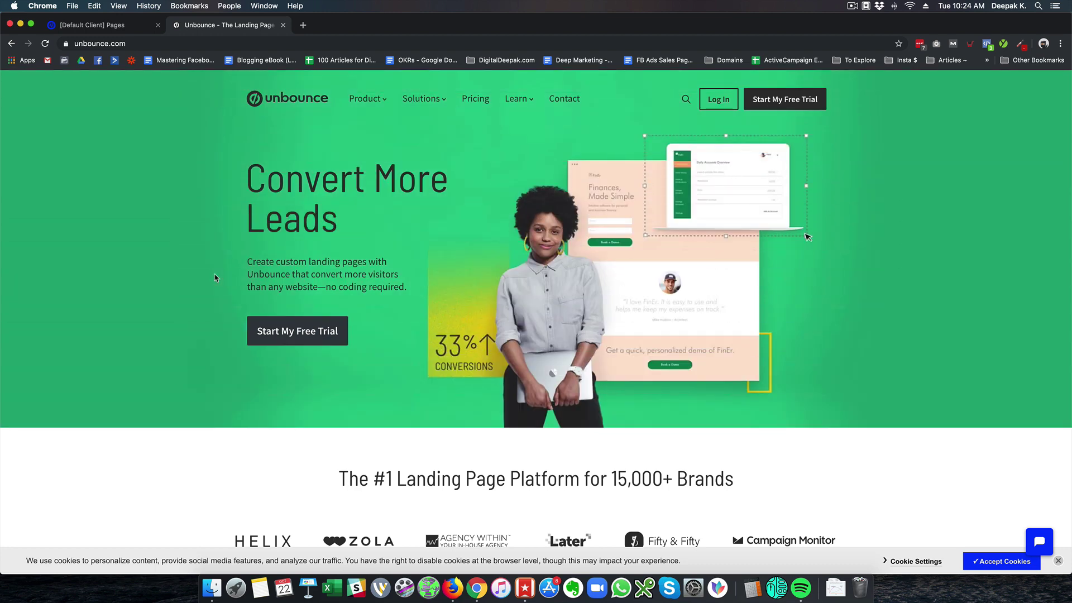
Browse the homepage, then open Pricing and show plan prices billed monthly
scroll(215, 278, down, 10)
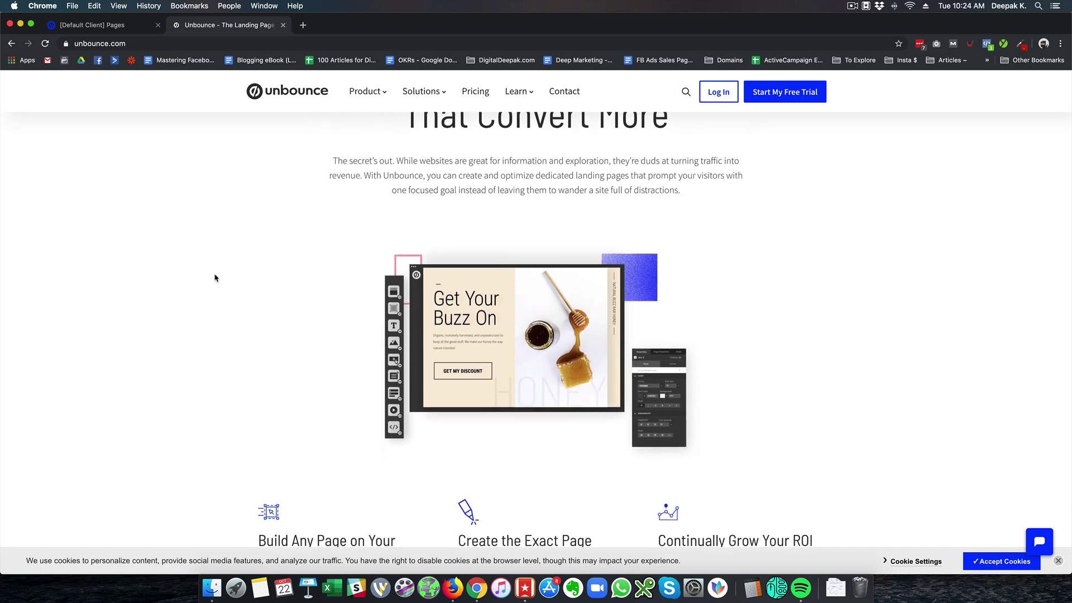
scroll(215, 278, down, 5)
scroll(215, 278, down, 12)
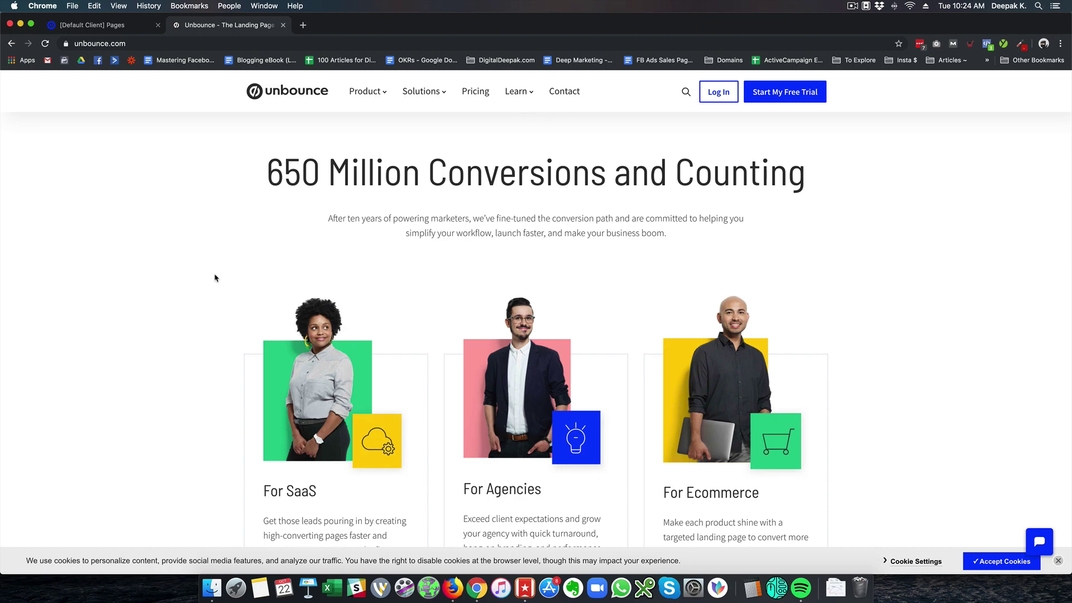
scroll(215, 278, down, 14)
scroll(215, 278, down, 16)
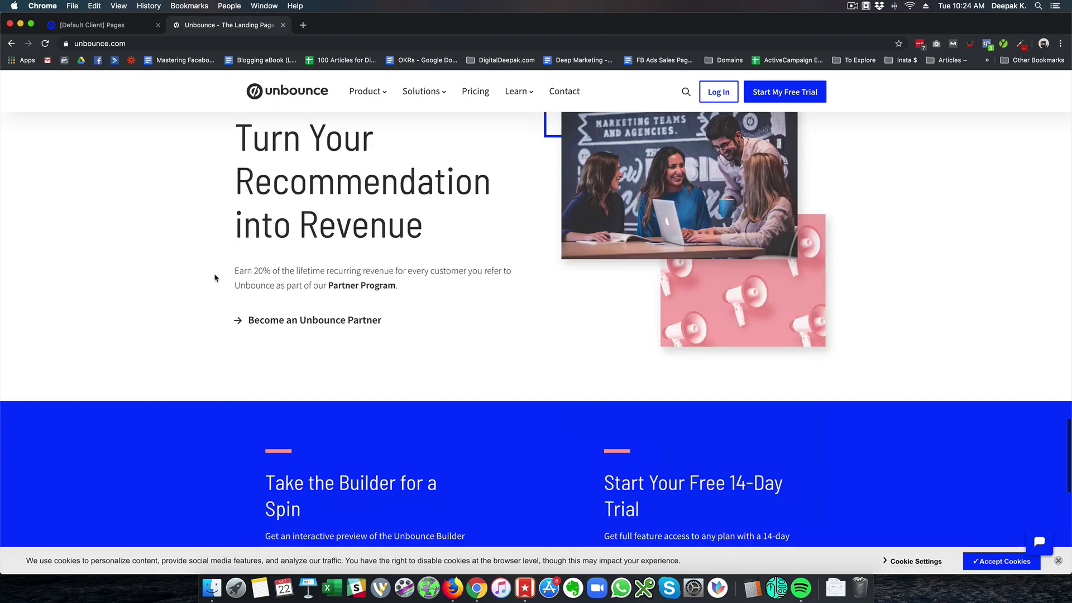
scroll(215, 278, up, 20)
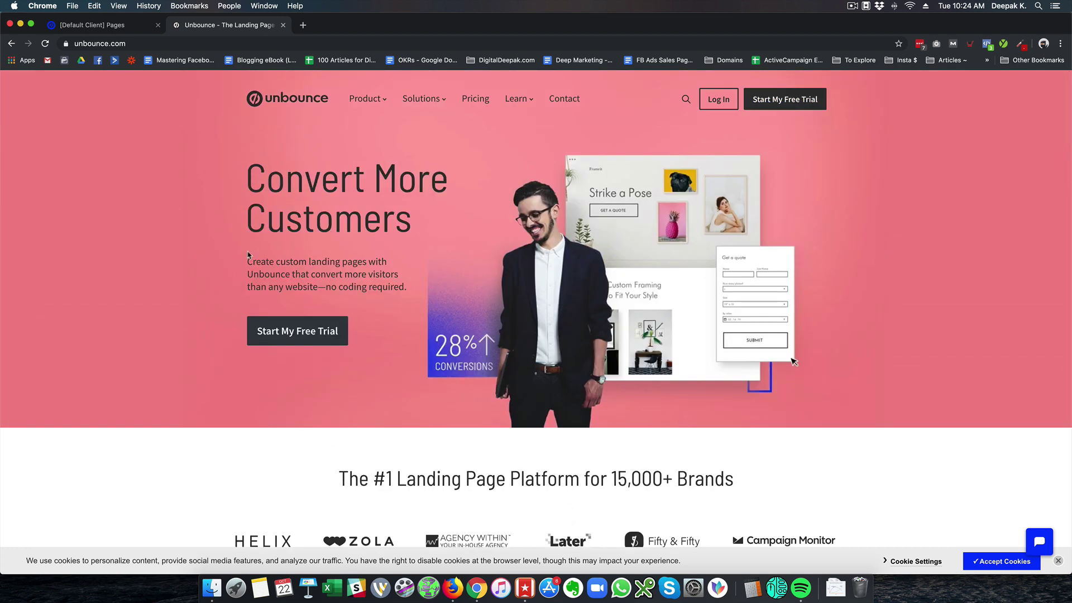
click(487, 105)
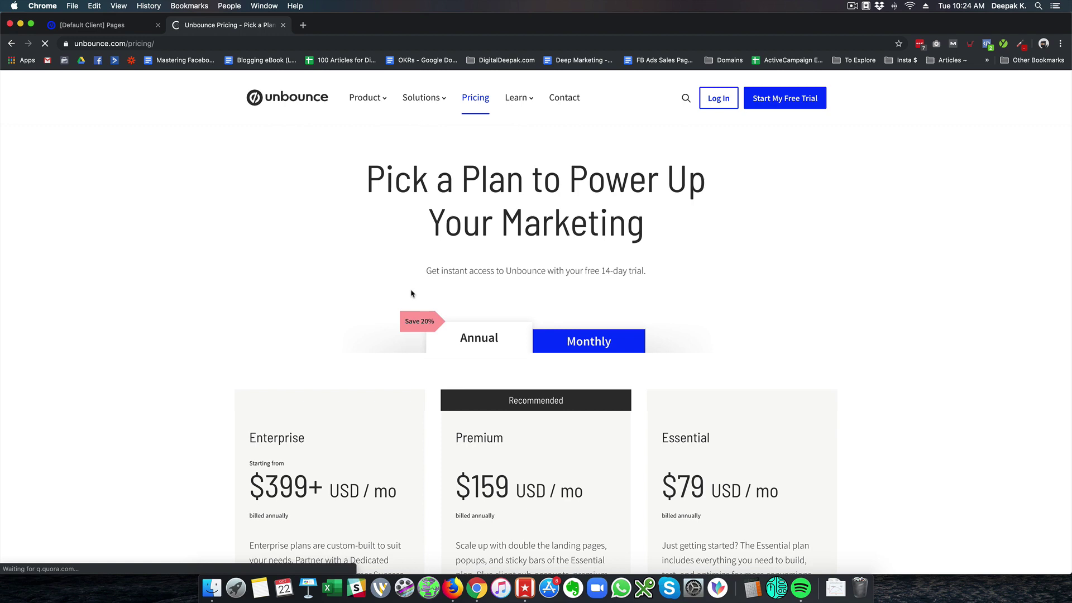
scroll(412, 293, down, 2)
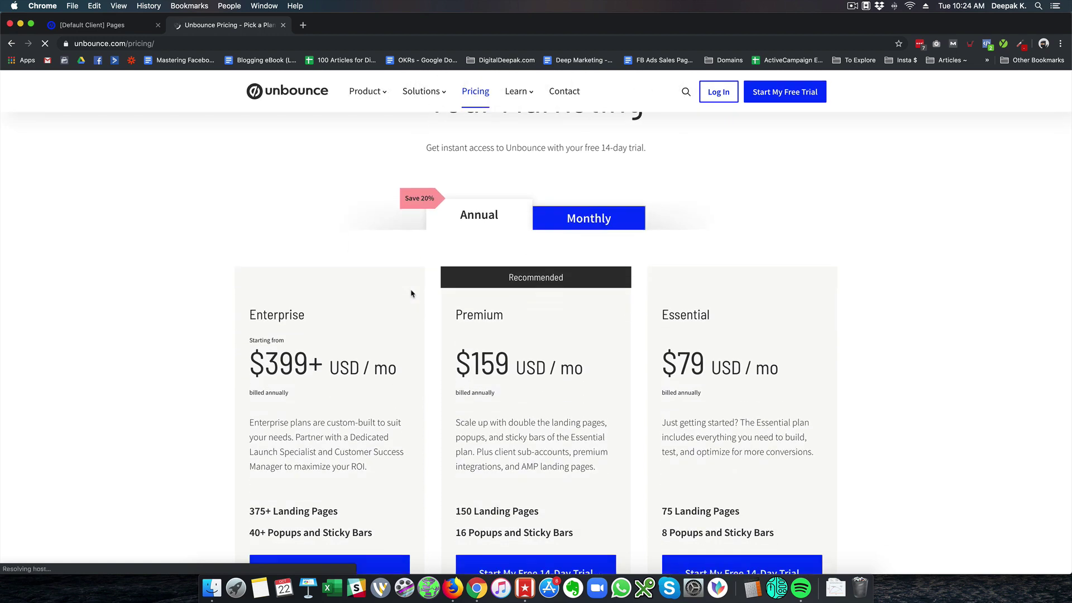
click(603, 217)
Scroll the plan comparison table and mark the Essential plan's 500,000 visitor limit
scroll(691, 295, down, 2)
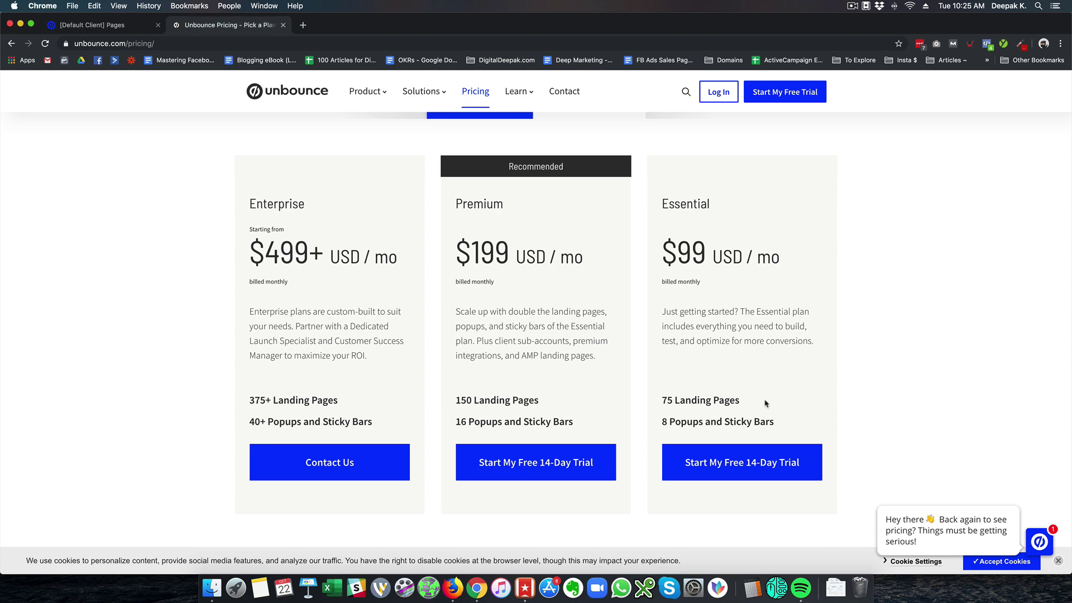
scroll(765, 403, down, 3)
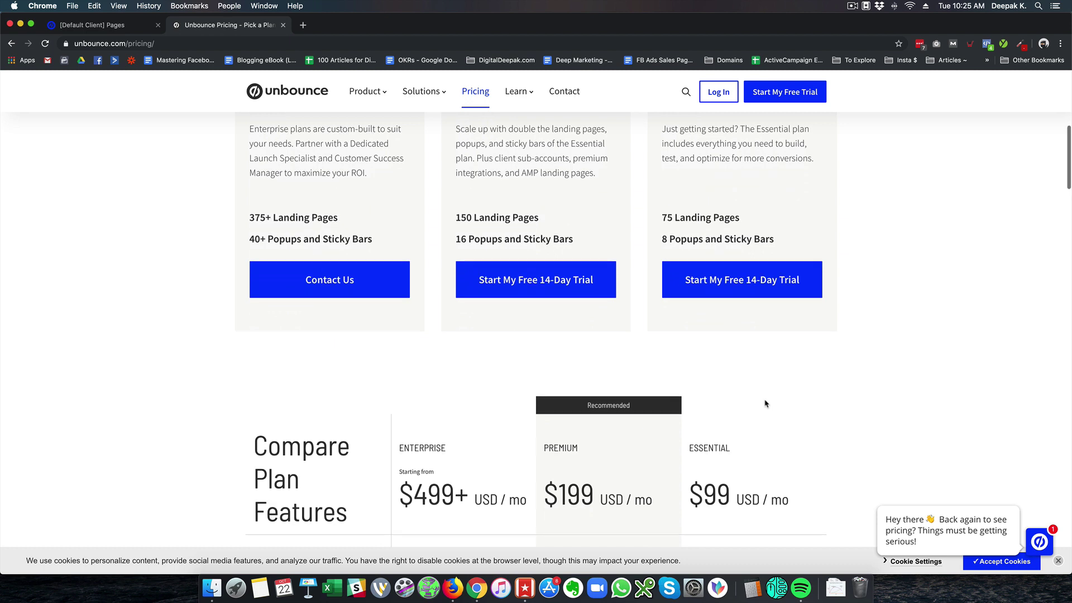
scroll(765, 403, down, 3)
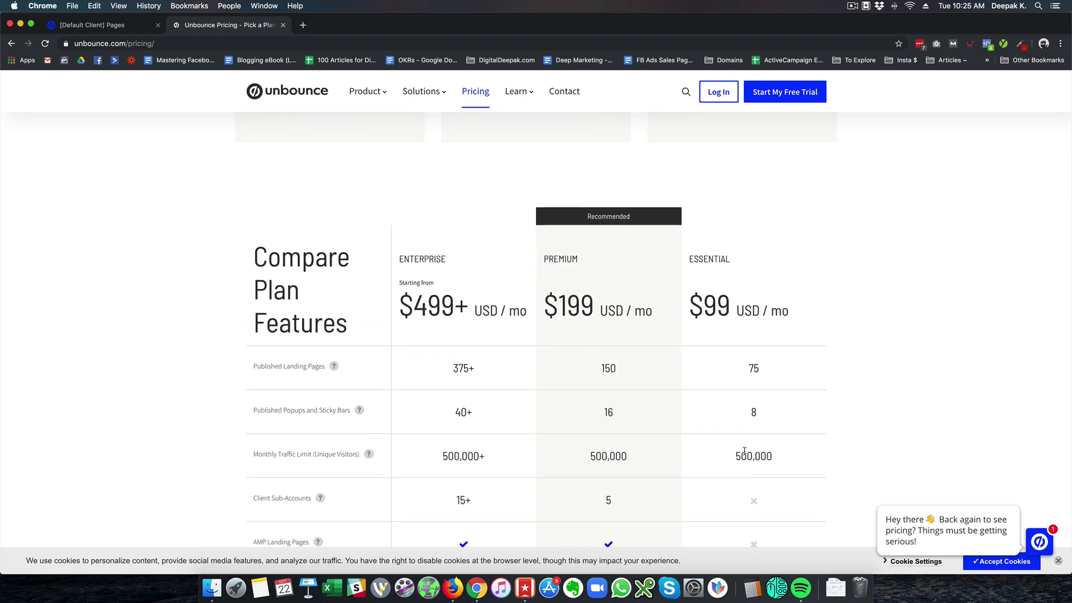
drag(734, 461, 780, 455)
click(780, 457)
Review the rest of the comparison table, then return to the Unbounce homepage
scroll(769, 405, down, 3)
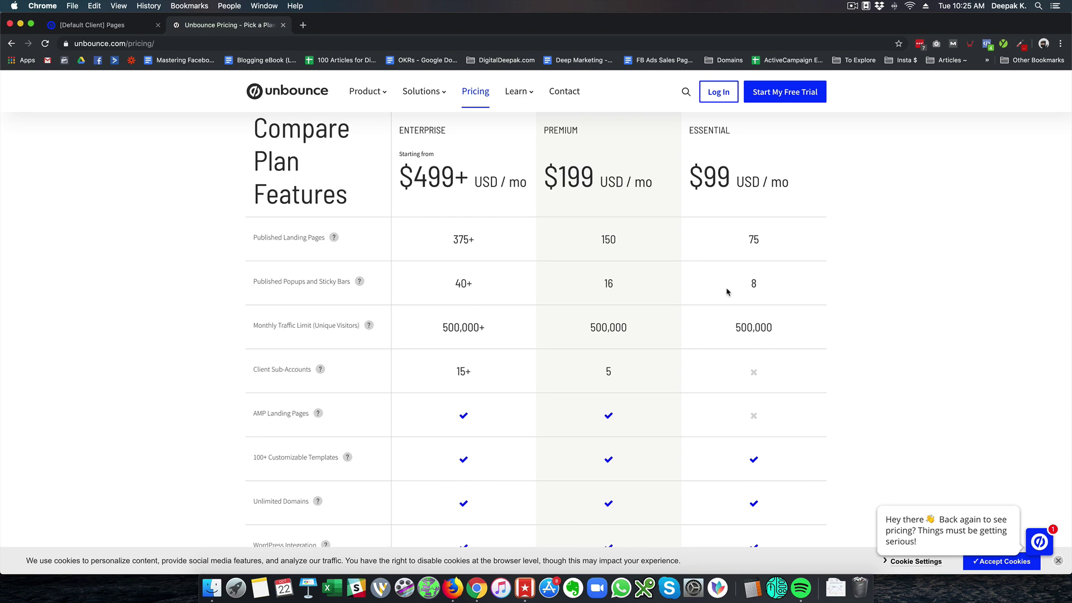
scroll(727, 291, down, 2)
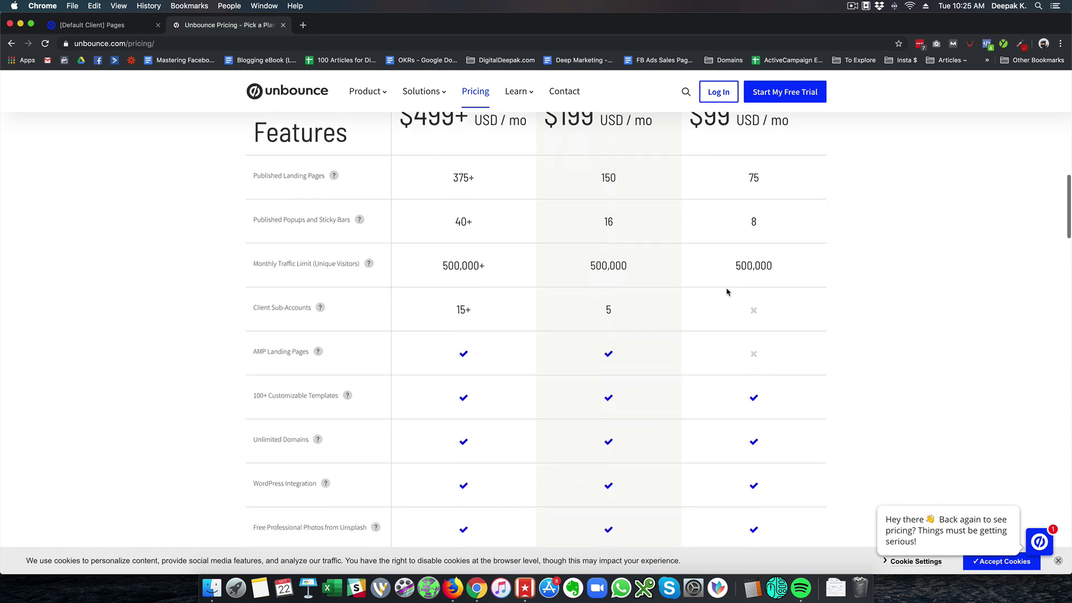
scroll(728, 291, down, 4)
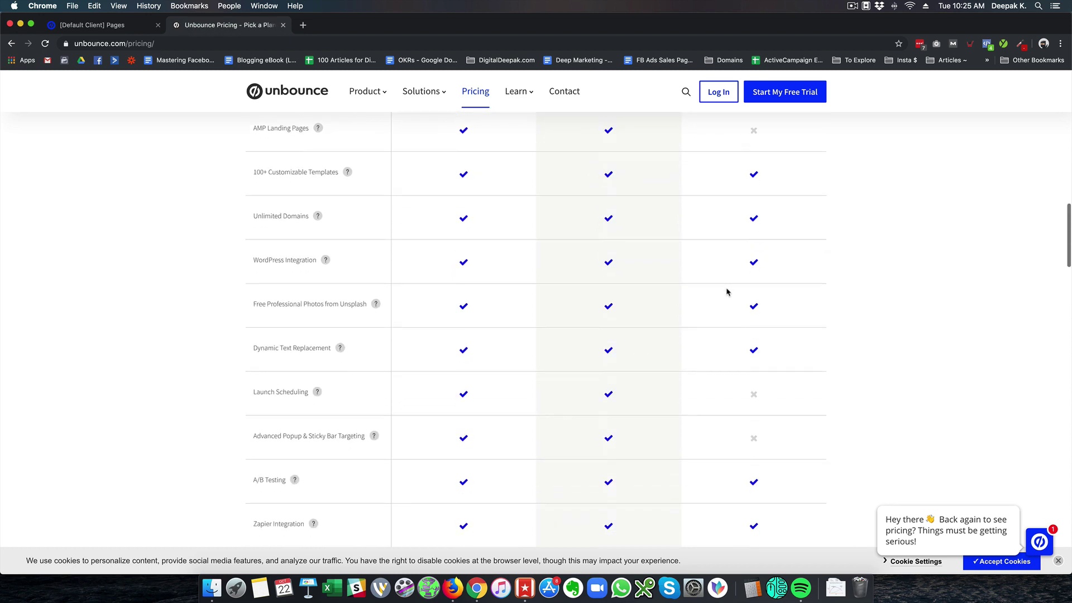
scroll(728, 291, down, 5)
scroll(728, 291, down, 15)
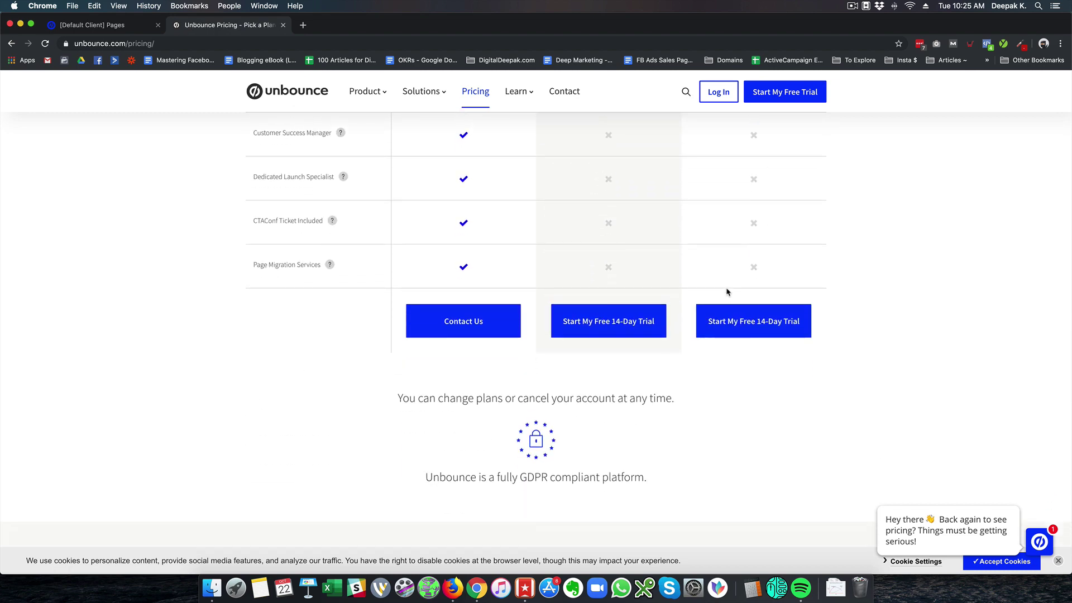
scroll(728, 292, up, 15)
scroll(728, 291, up, 15)
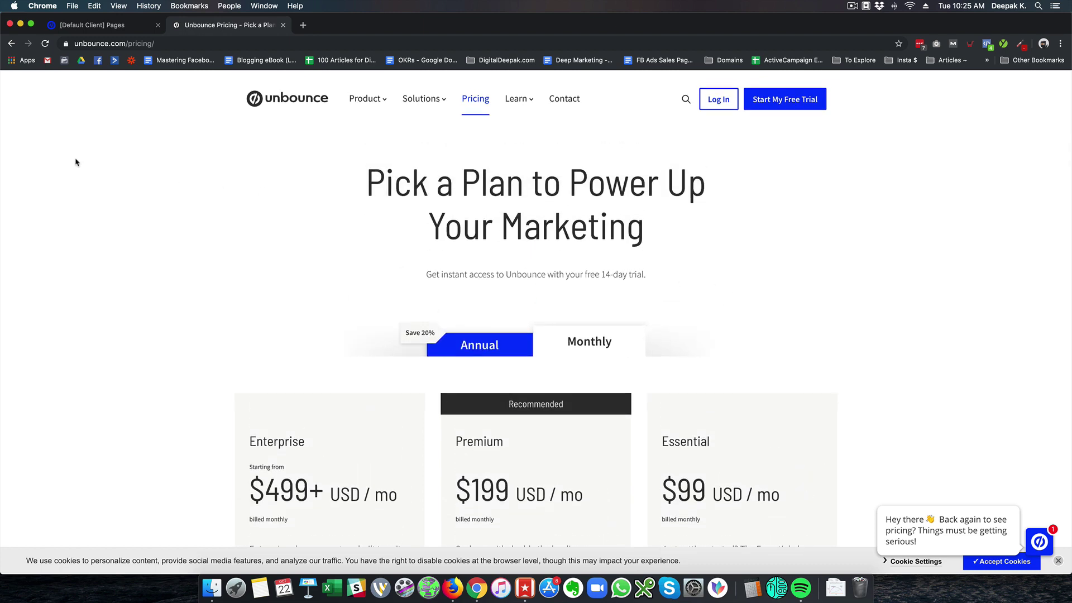
click(303, 96)
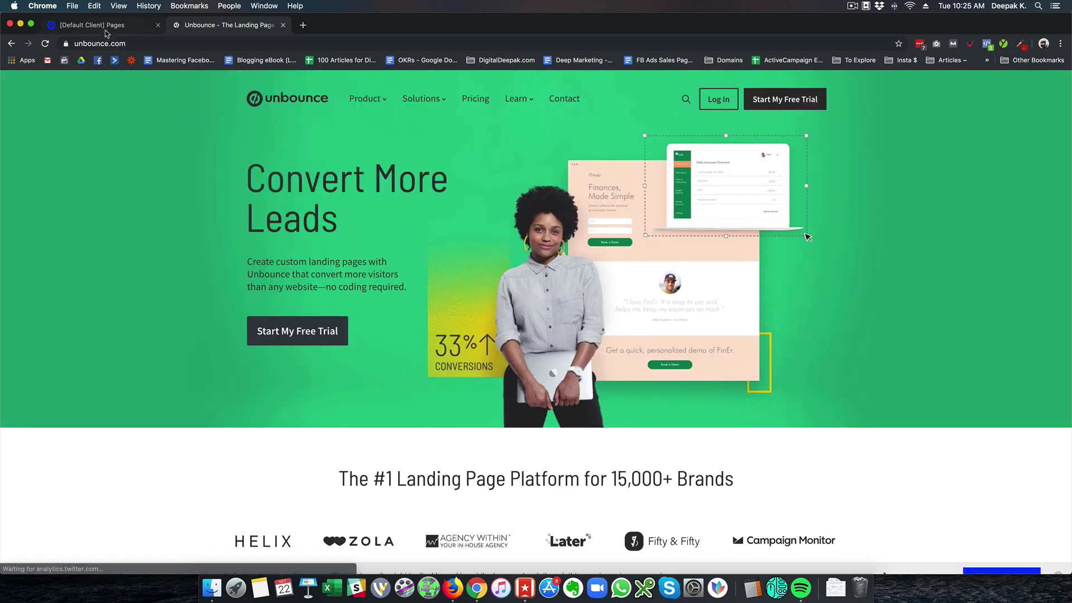
Open LDM Evergreen Page from the All Pages list and bring up its live URL's link options
click(106, 26)
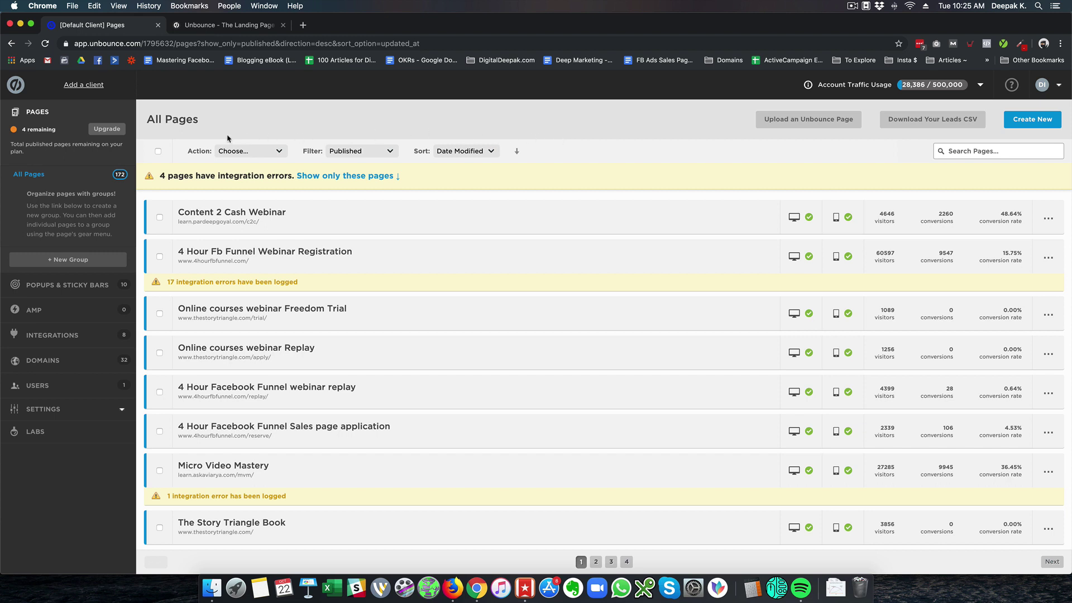
scroll(555, 283, down, 10)
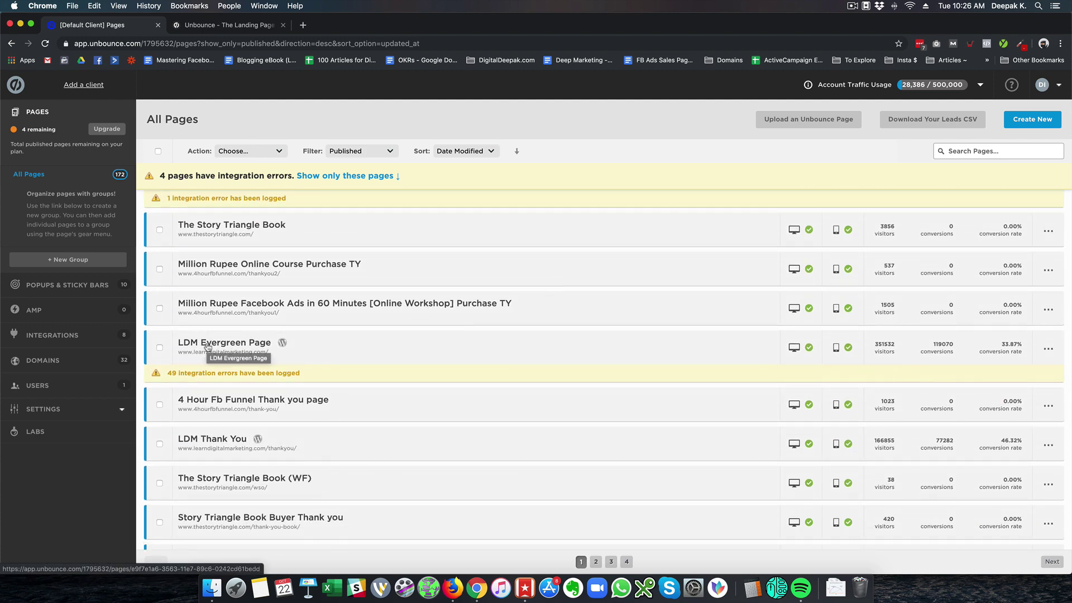
click(207, 347)
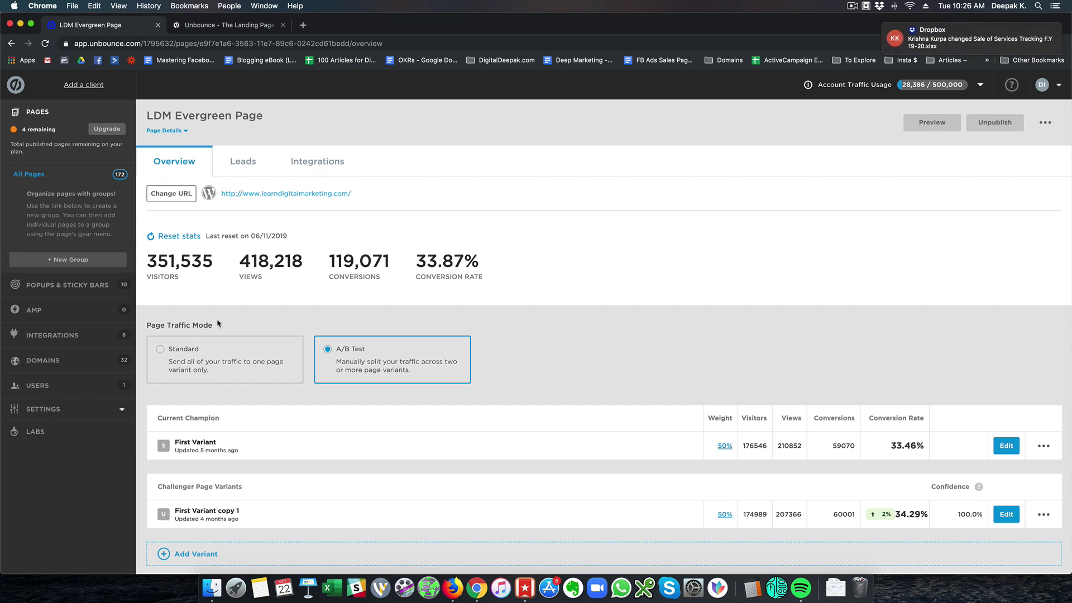
right_click(315, 200)
Open learndigitalmarketing.com in a new tab and scroll through its sign-up page
click(338, 197)
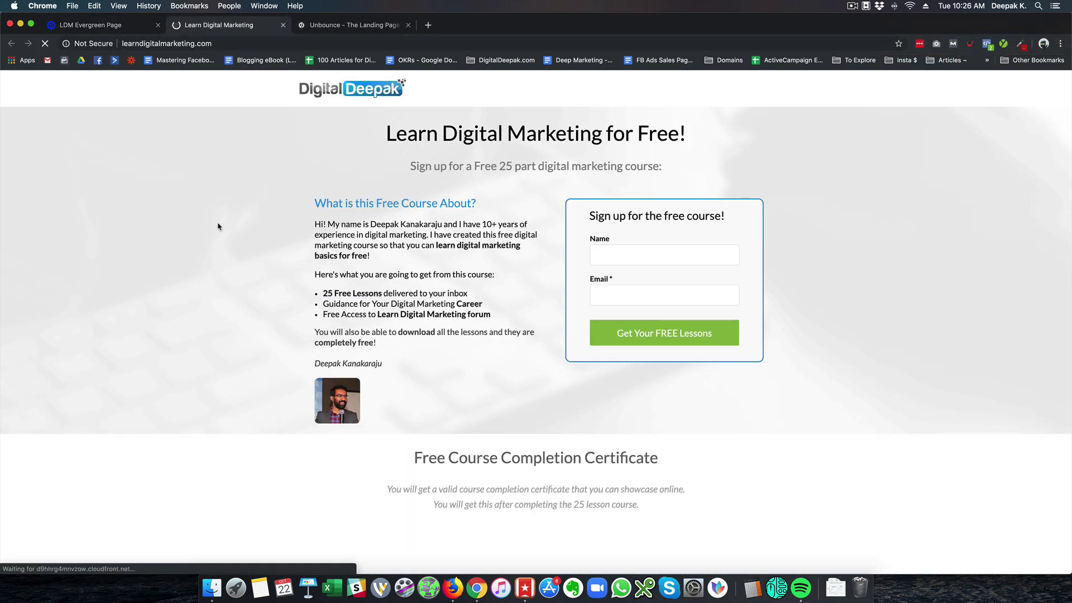
scroll(218, 226, down, 5)
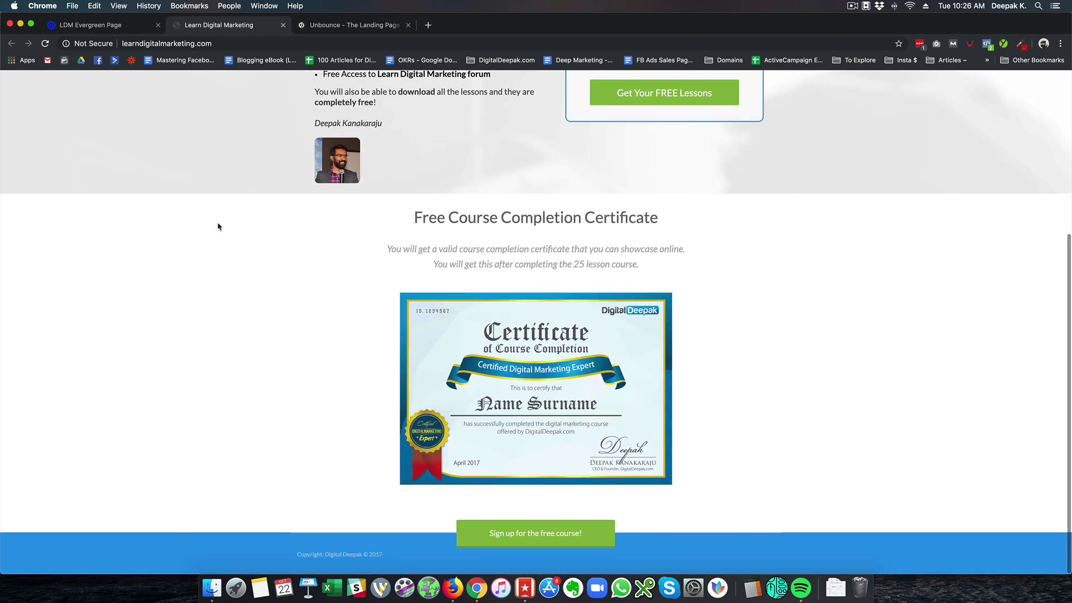
scroll(218, 226, up, 5)
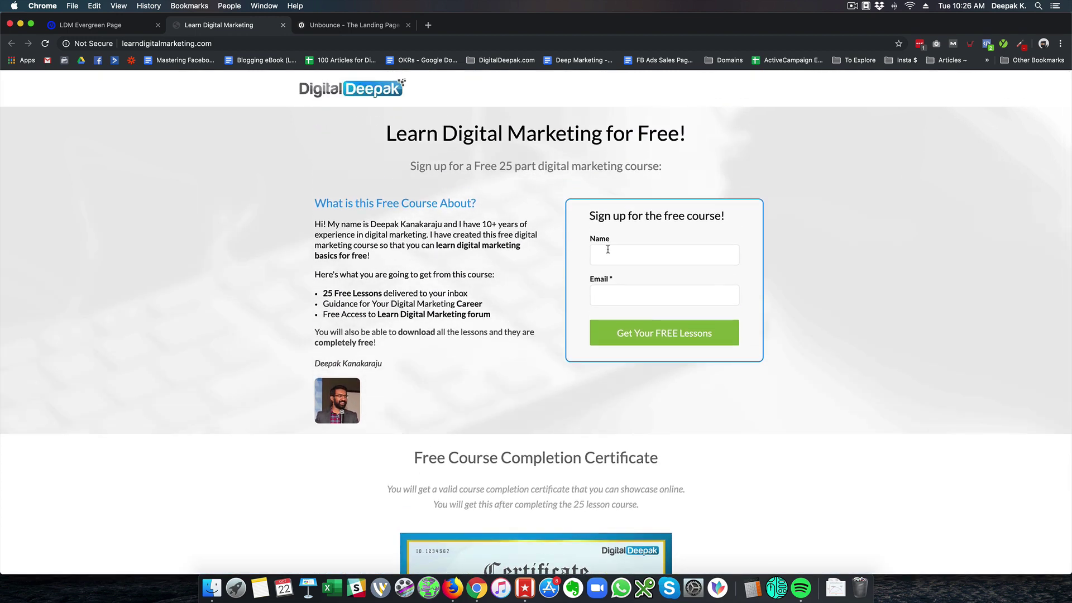
scroll(467, 330, down, 5)
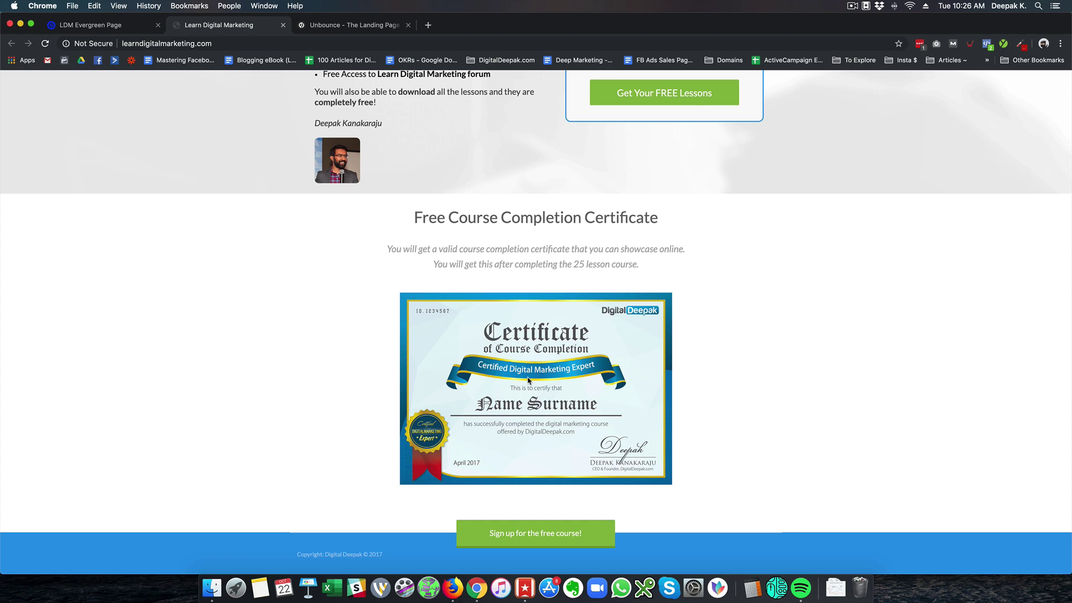
scroll(409, 280, up, 5)
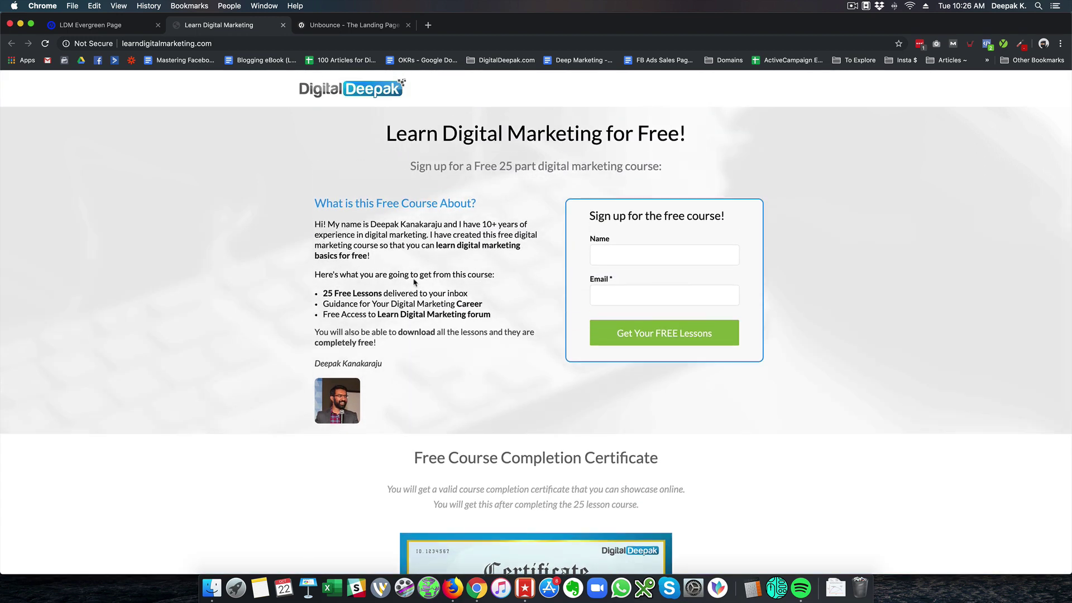
Return to the LDM Evergreen Page overview and scroll down to the Conversion Rate Chart
click(127, 34)
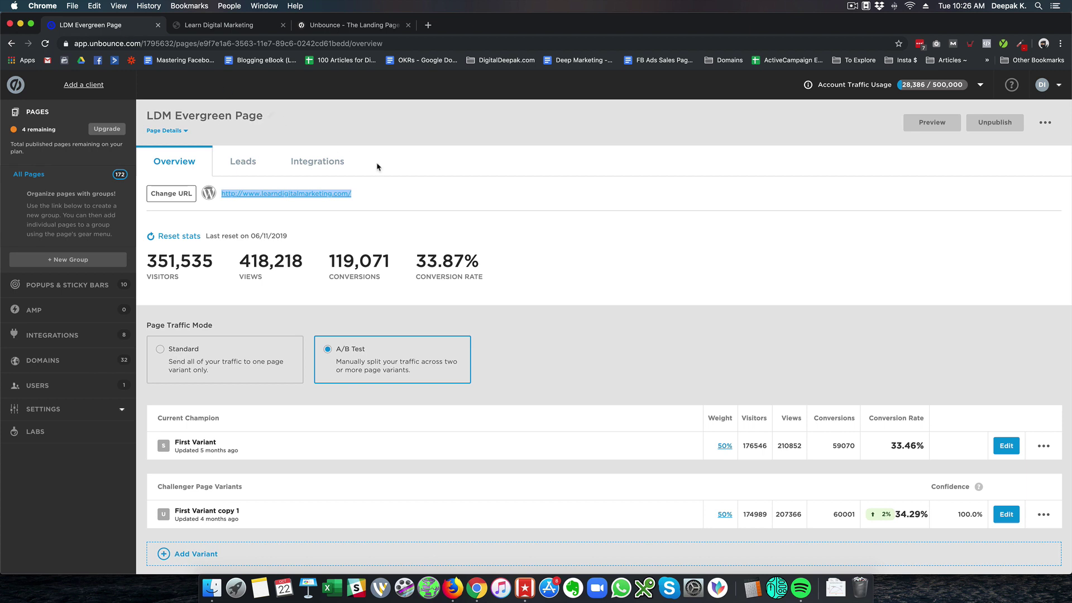
click(658, 237)
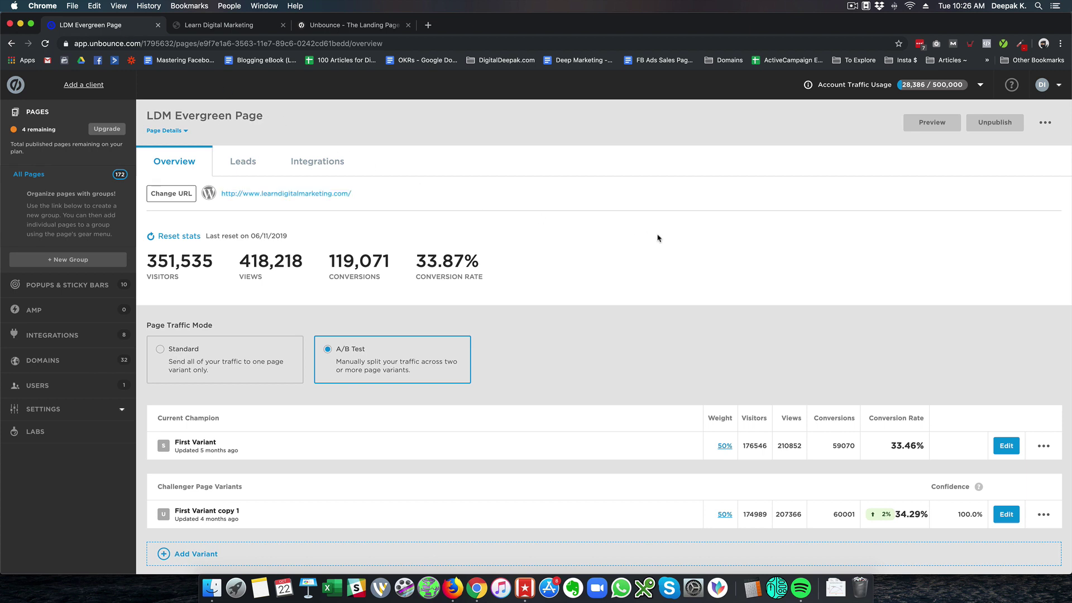
scroll(657, 238, down, 5)
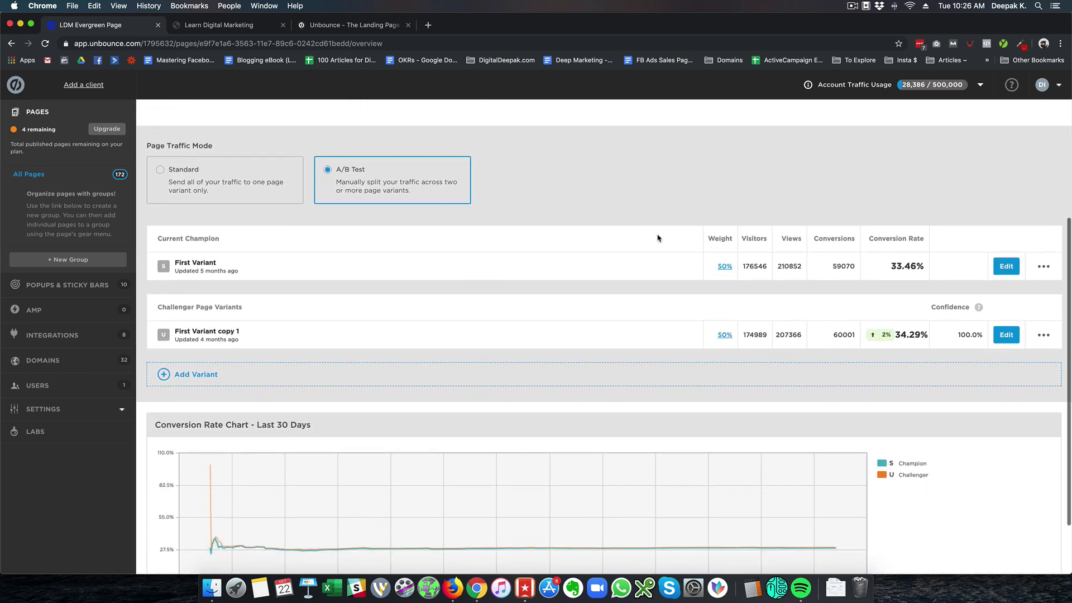
scroll(658, 238, down, 2)
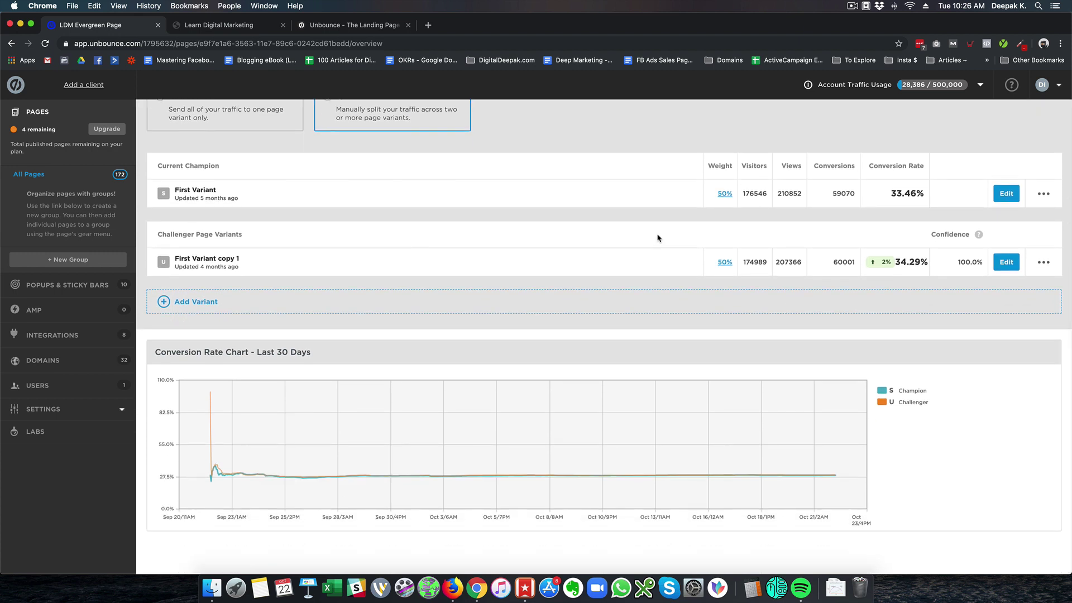
scroll(658, 238, up, 6)
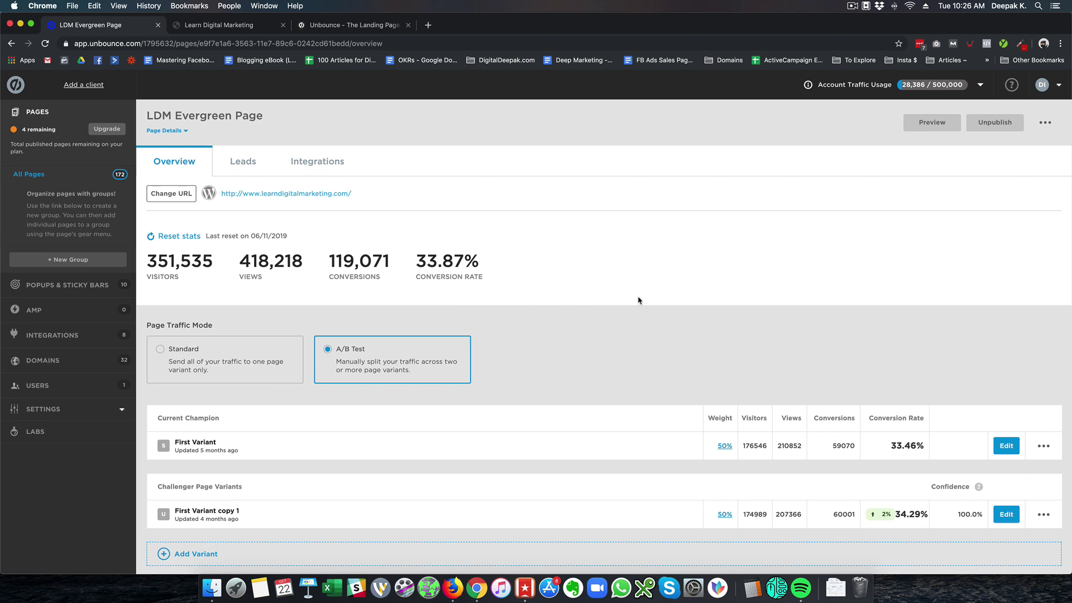
scroll(639, 301, down, 5)
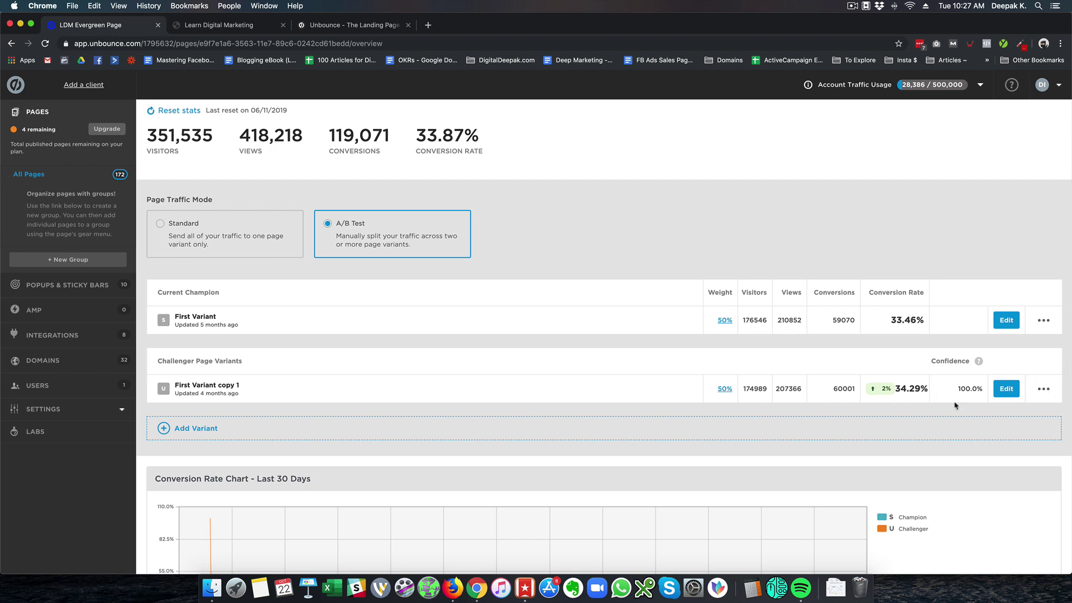
Preview the challenger variant First Variant copy 1 and scroll through it
click(1046, 391)
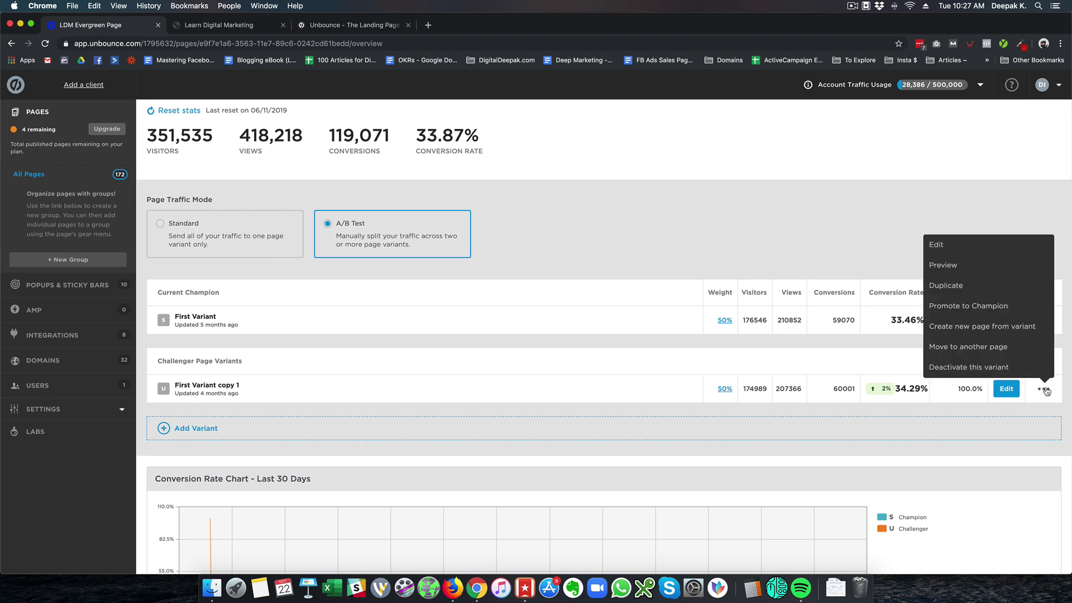
click(976, 266)
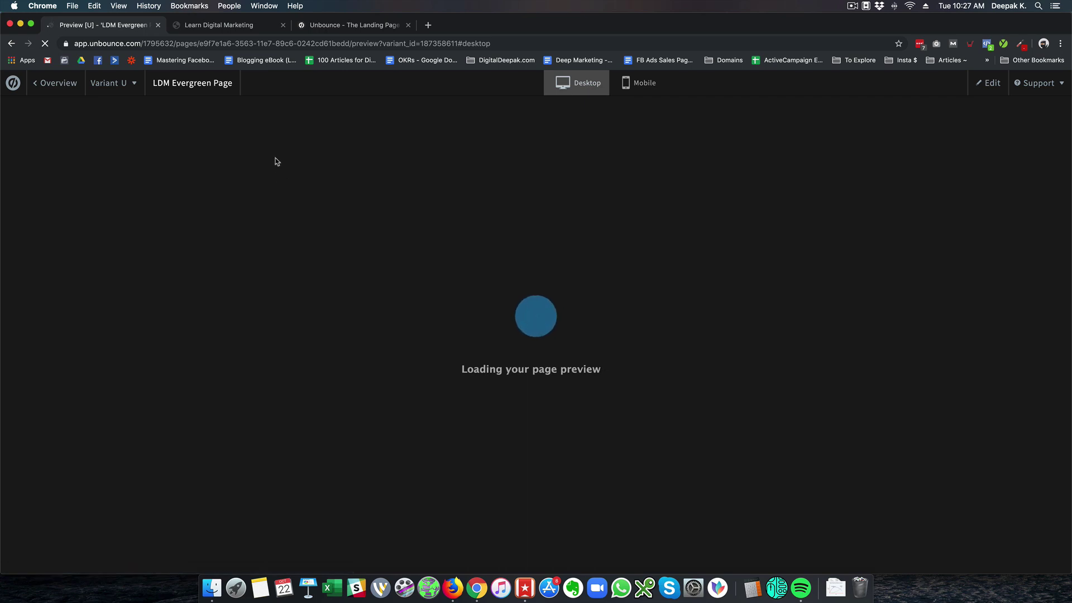
scroll(237, 271, down, 10)
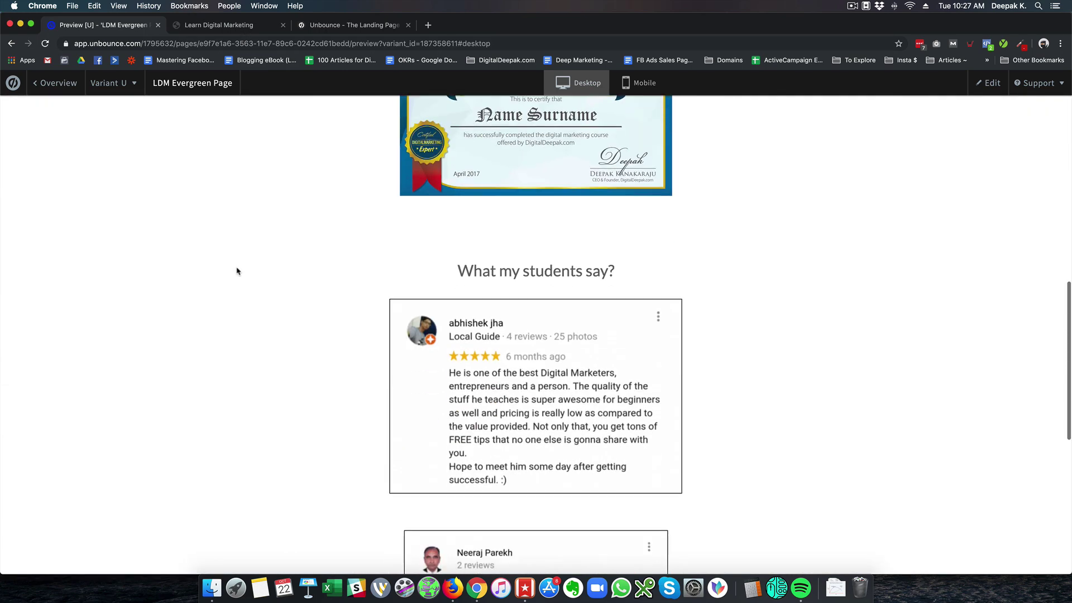
scroll(567, 389, down, 5)
scroll(567, 390, up, 15)
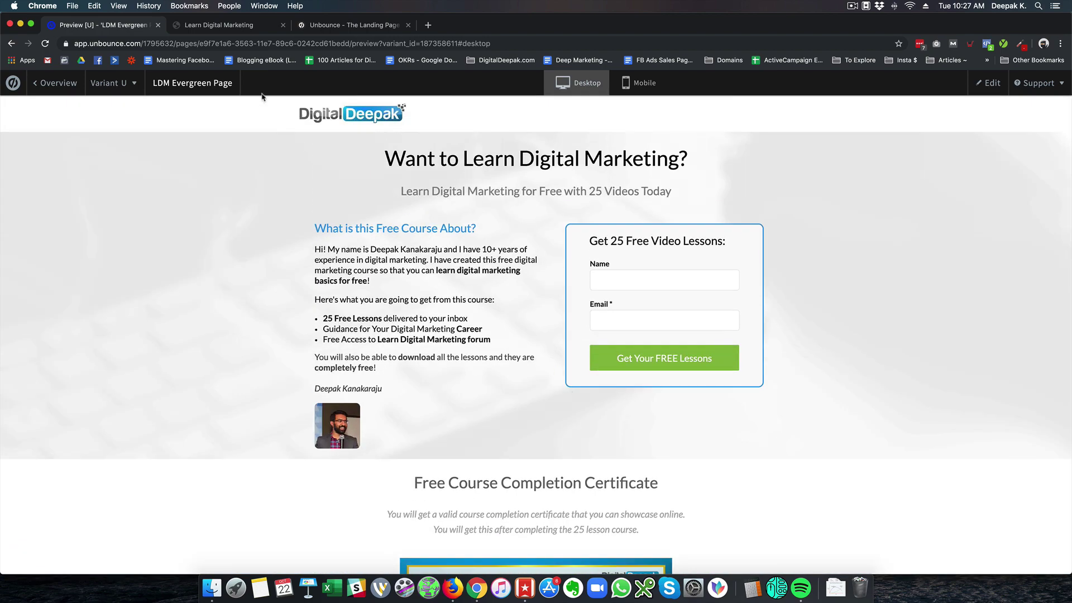
Compare with the reloaded live site, then go back to the page overview
click(234, 26)
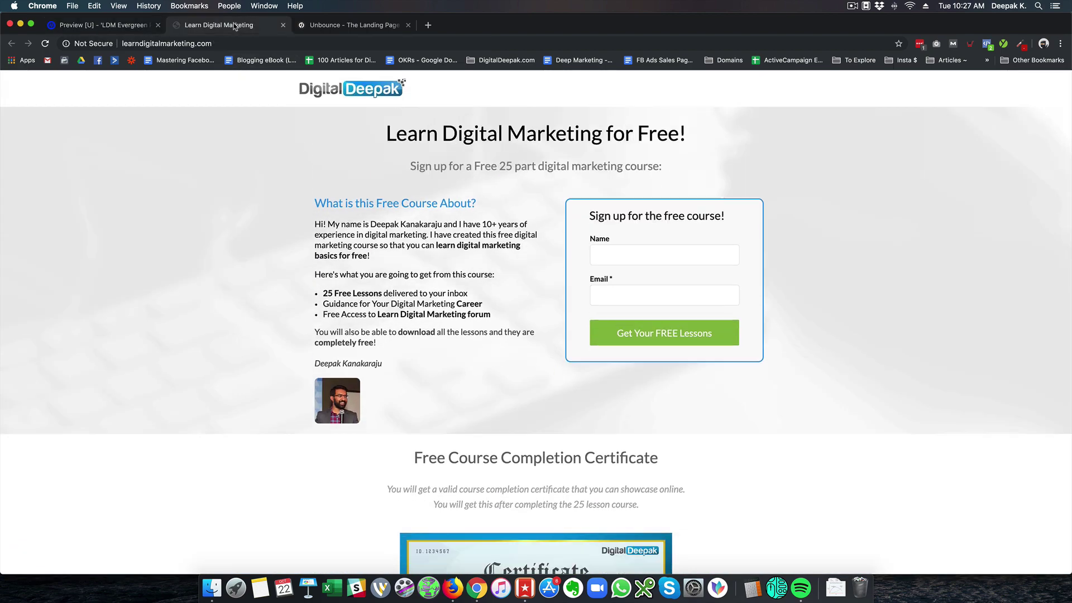
click(44, 44)
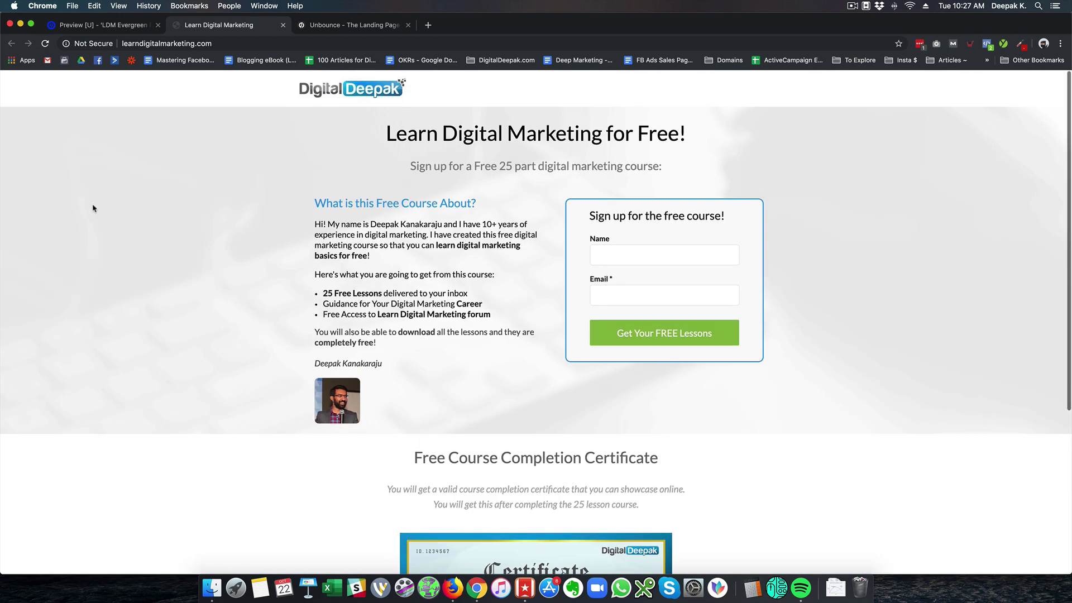
click(88, 29)
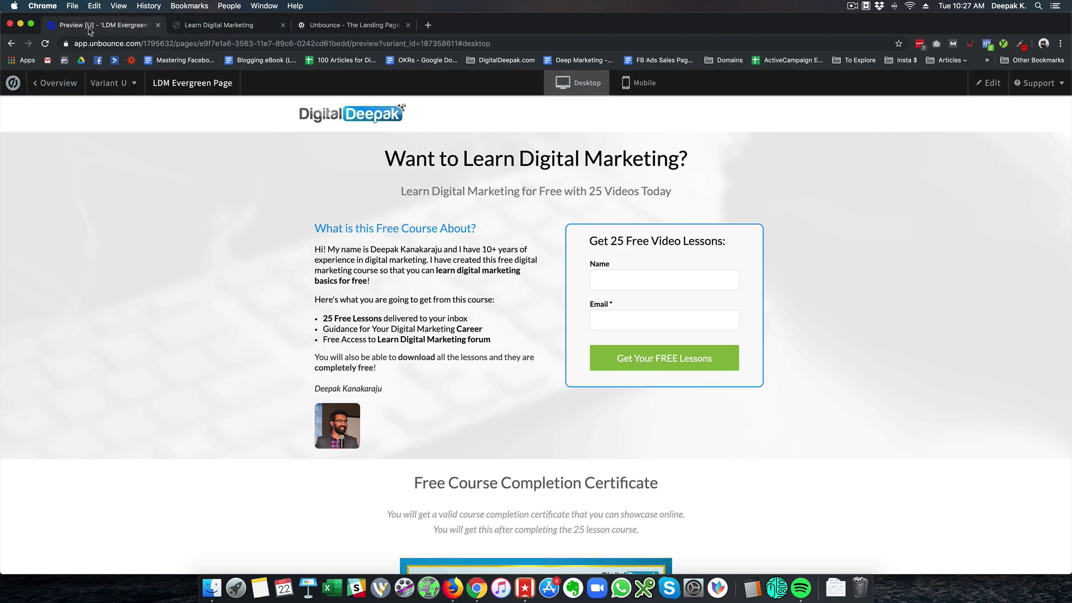
click(48, 82)
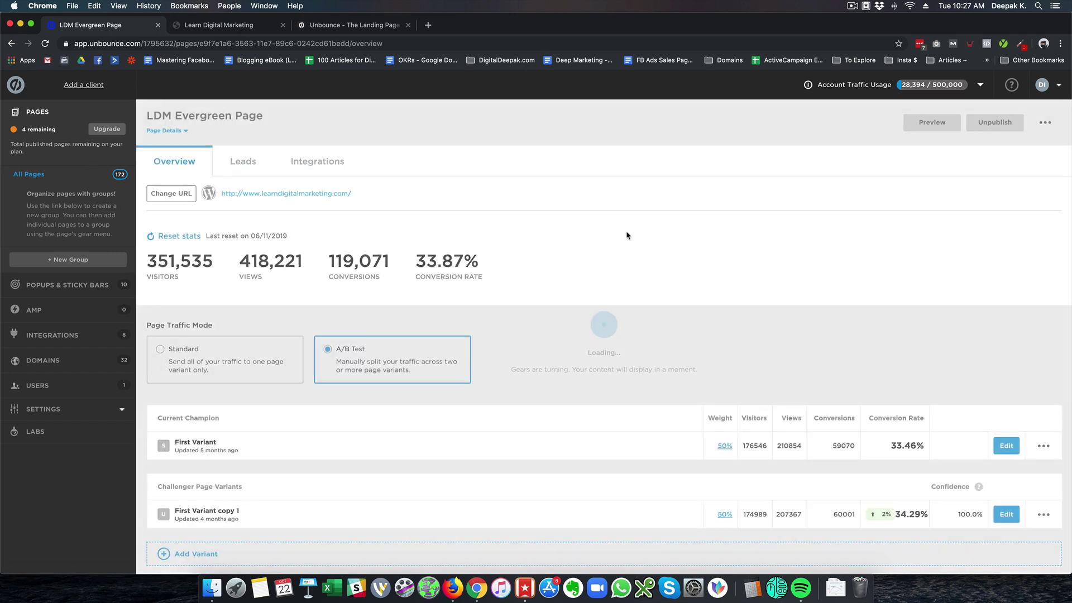
scroll(627, 235, down, 5)
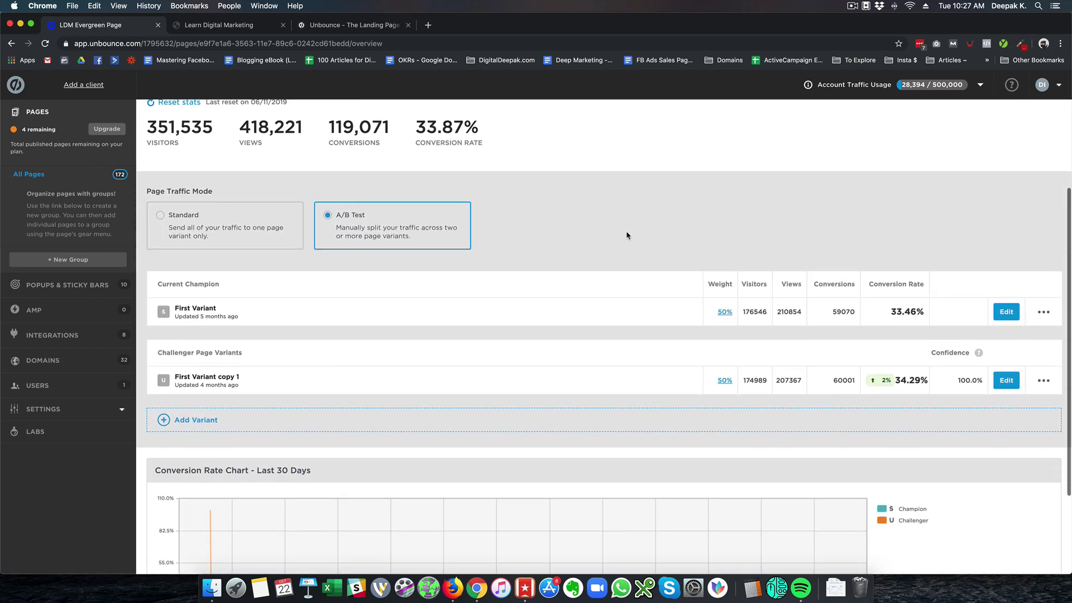
scroll(627, 235, down, 3)
scroll(627, 235, up, 3)
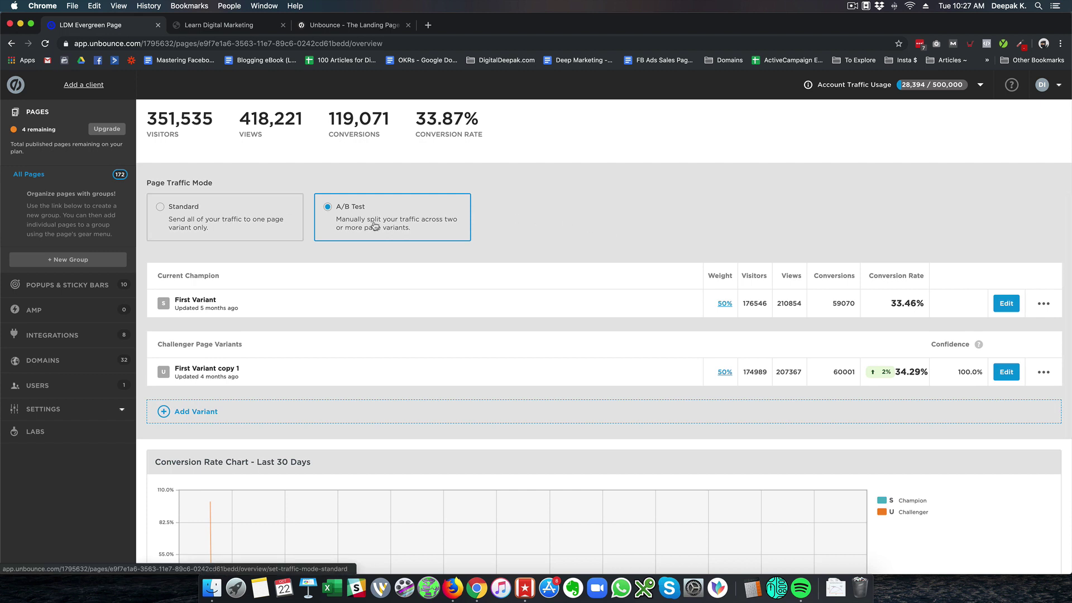
scroll(659, 257, down, 4)
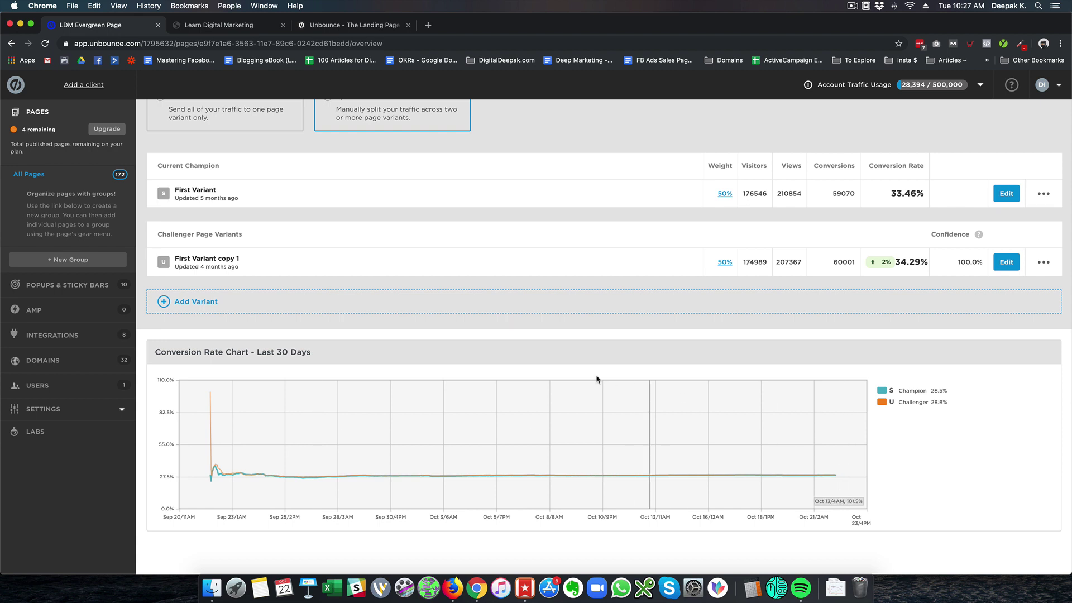
scroll(570, 363, up, 5)
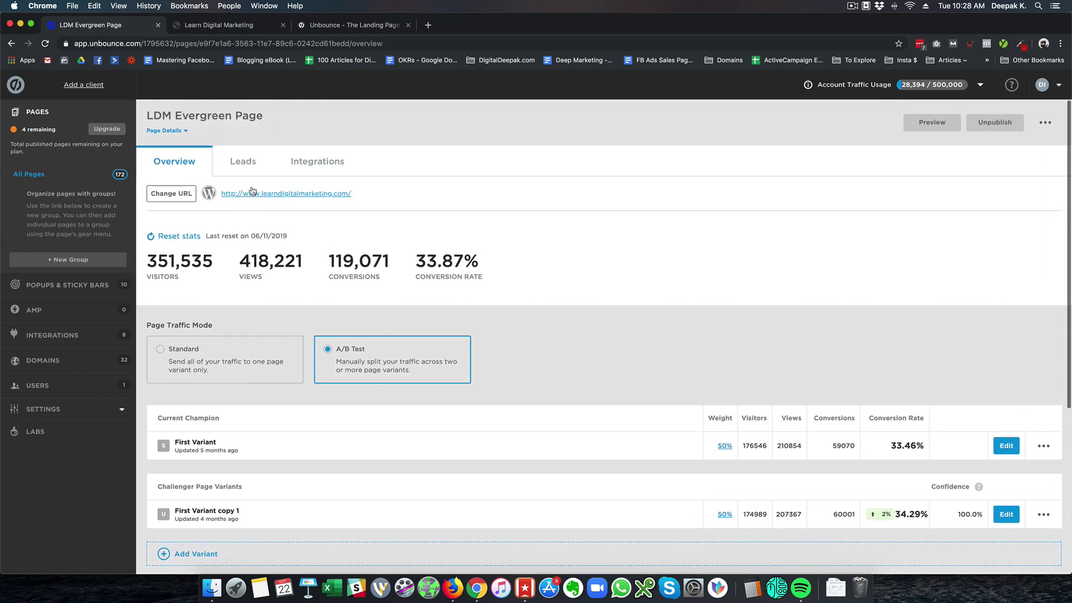
Open the Leads tab and scroll through the 265,891 submitted leads
click(249, 168)
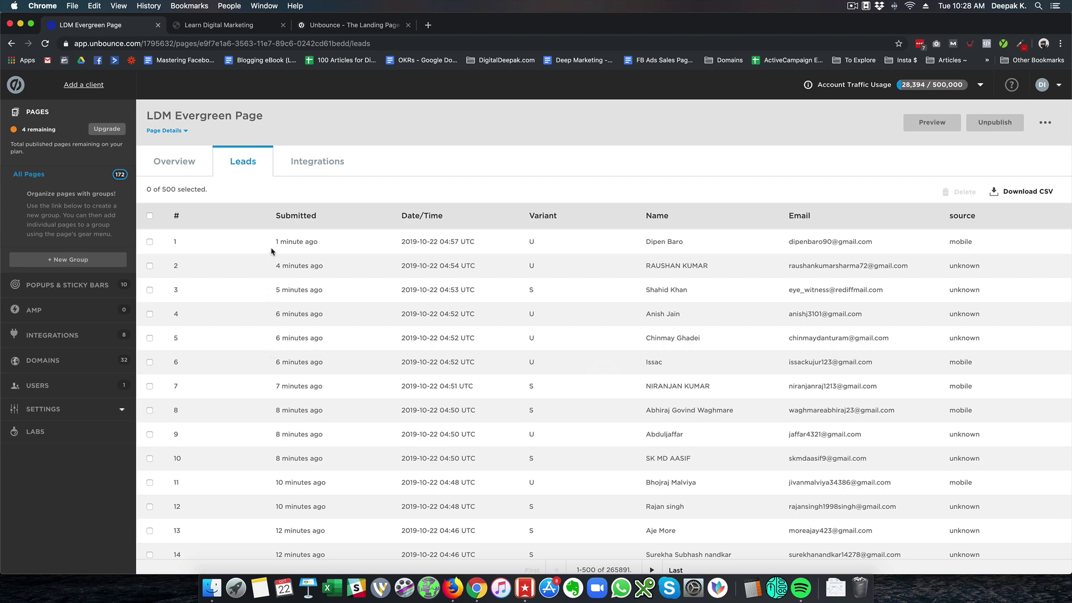
scroll(272, 251, down, 10)
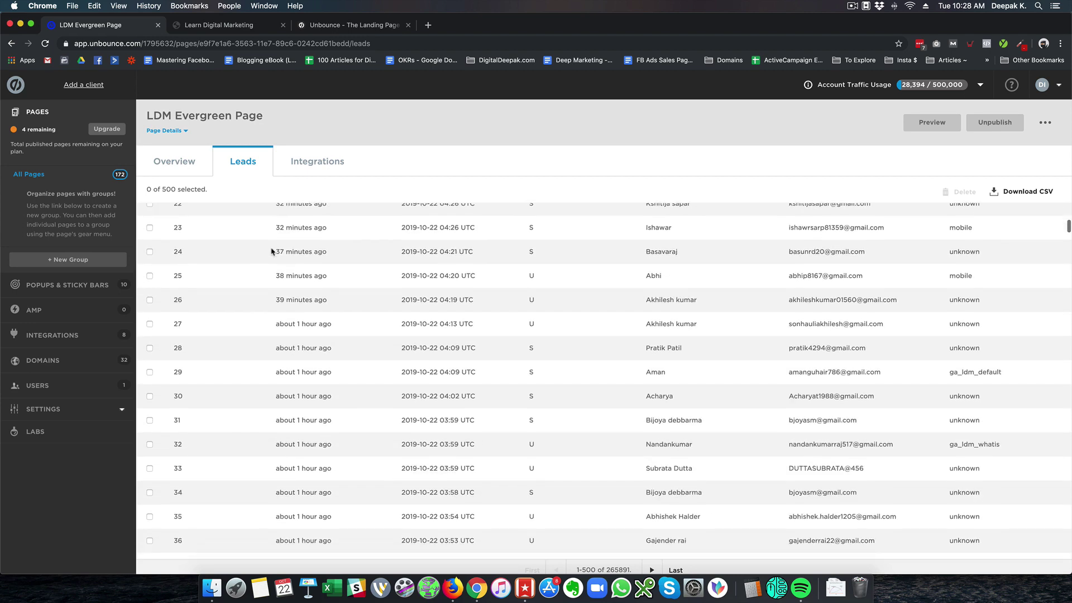
scroll(272, 251, up, 10)
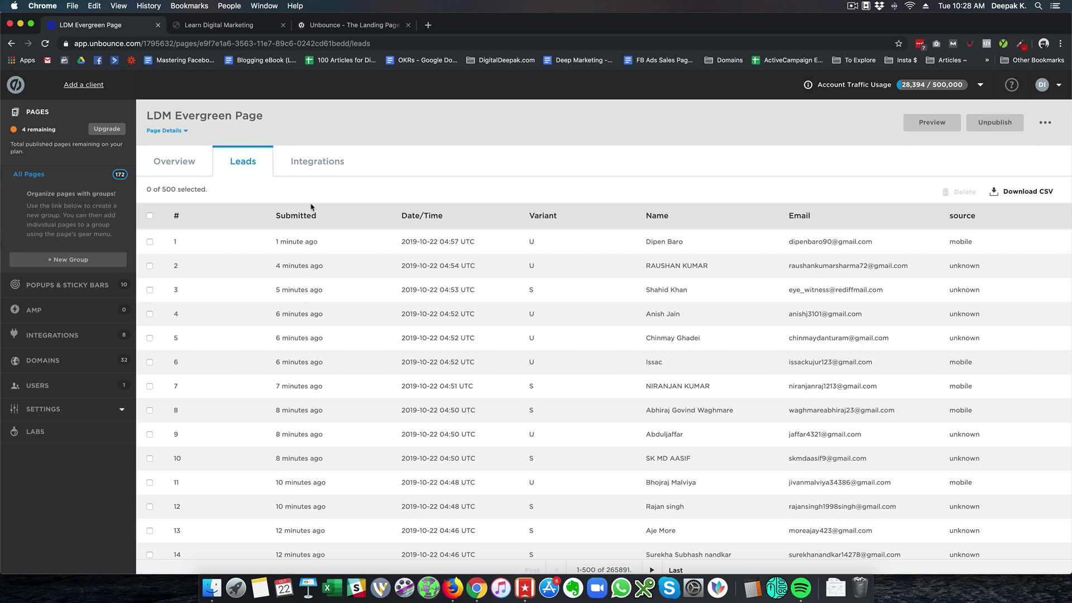
Check the page's Zapier integrations and its two erroring webhooks, then return to Overview
click(320, 168)
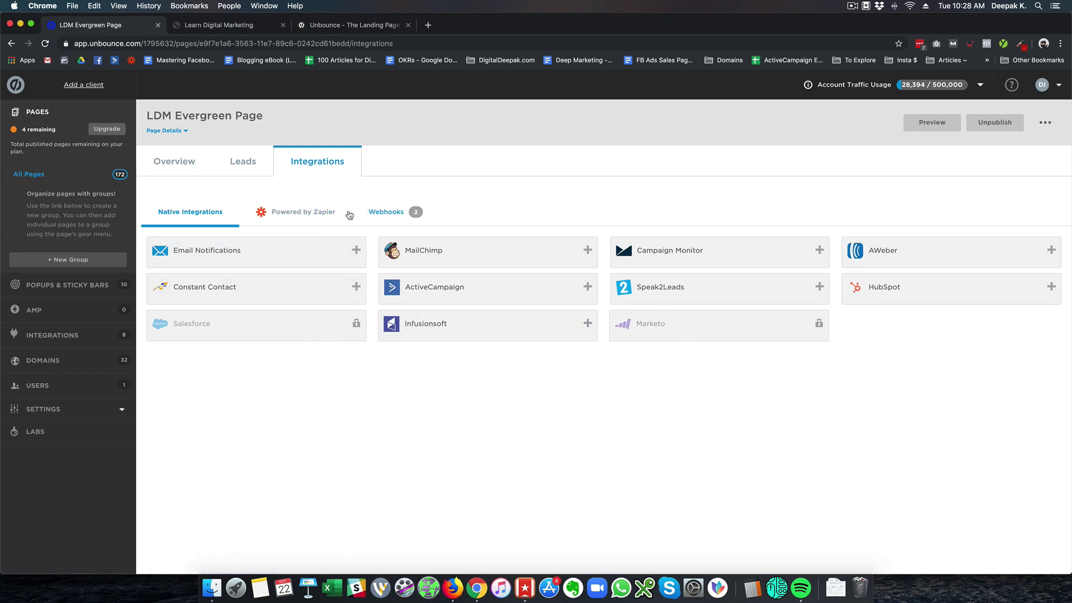
click(324, 213)
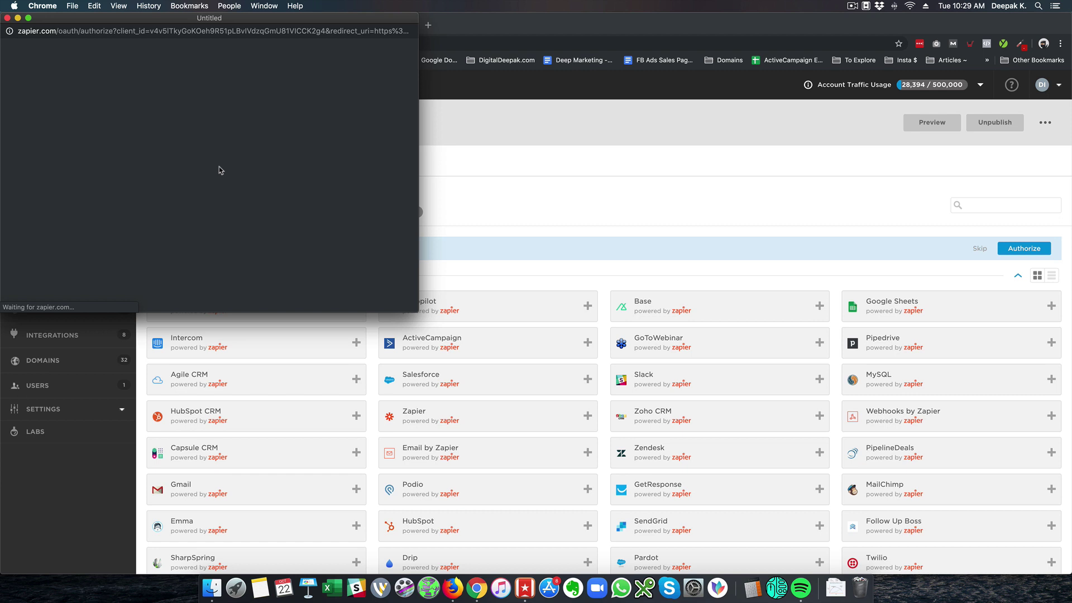
click(7, 19)
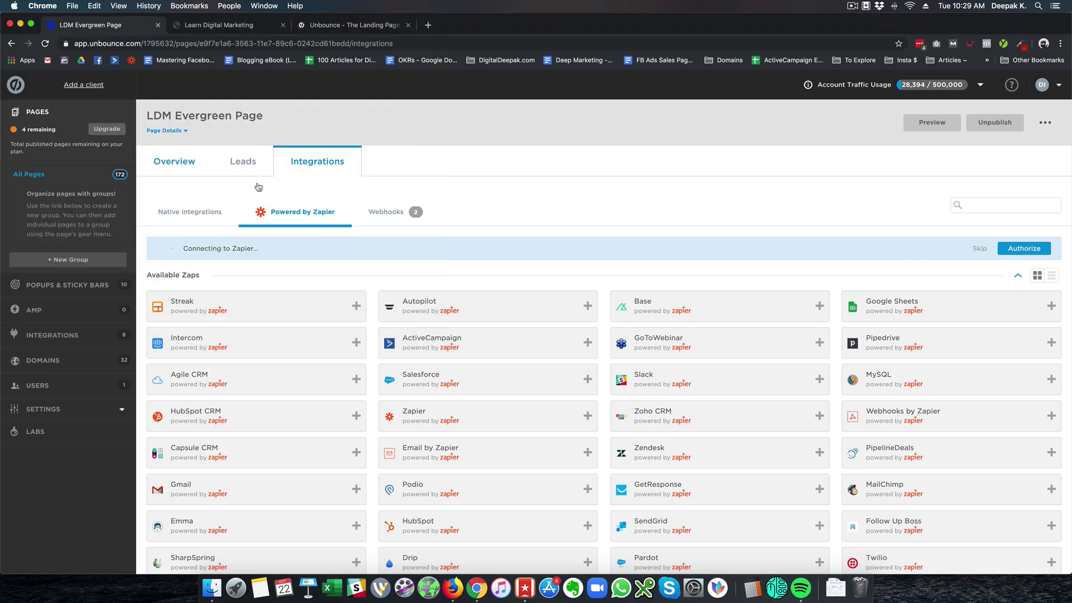
click(407, 218)
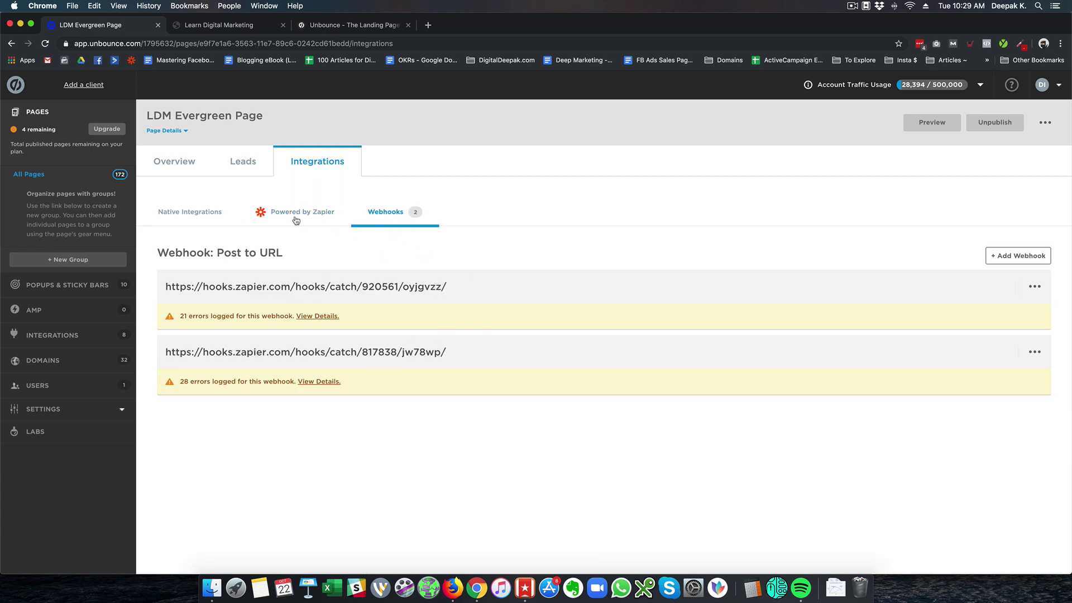
click(190, 167)
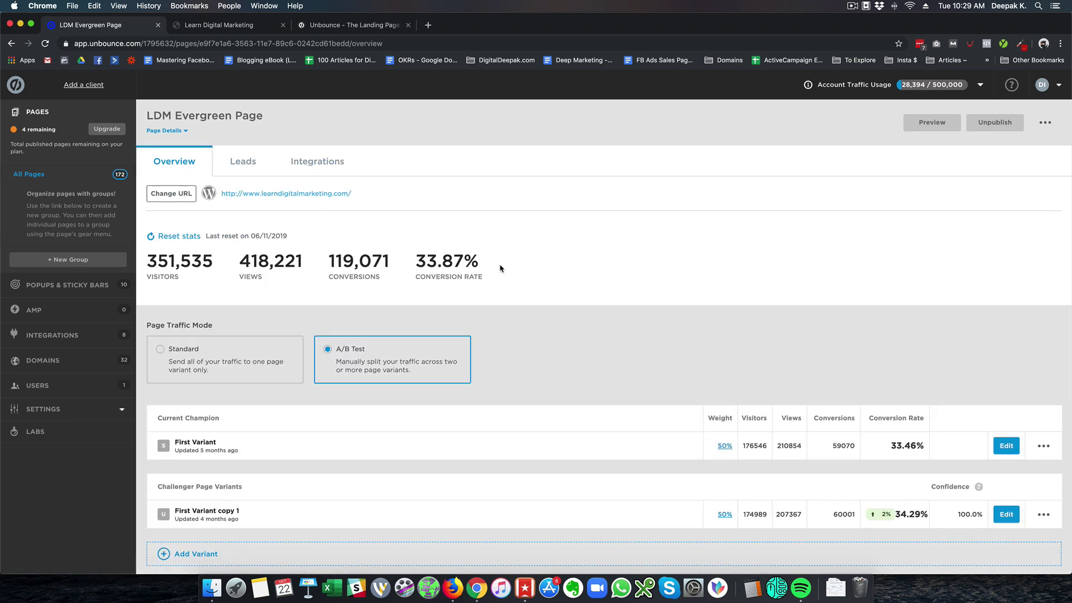
Open Popups & Sticky Bars and view the Free DM Course popup's overview
click(60, 285)
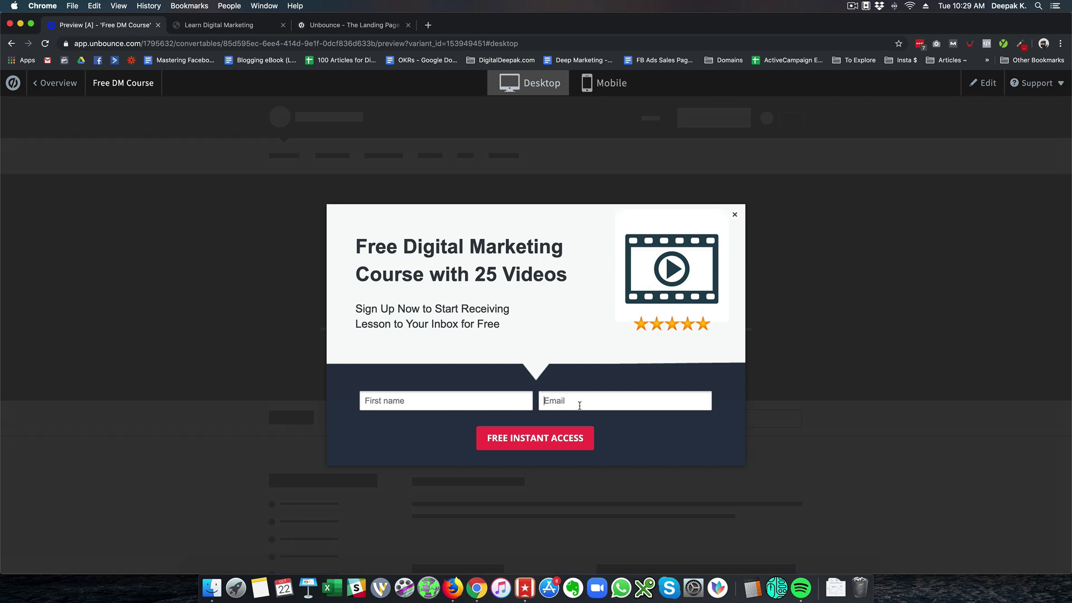
click(50, 82)
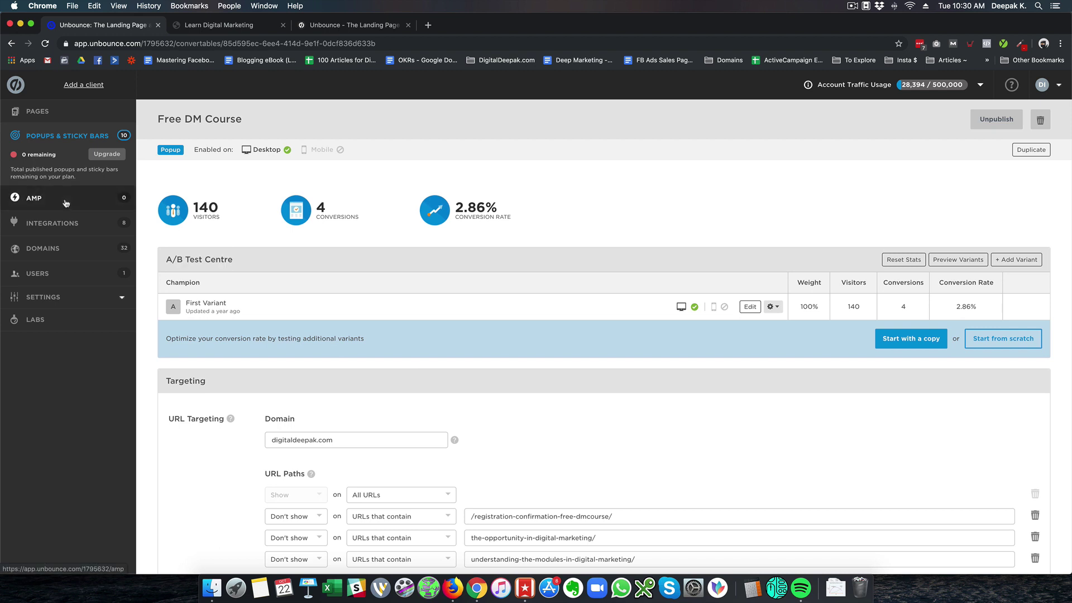
Browse the account's Integrations and Domains lists
click(64, 230)
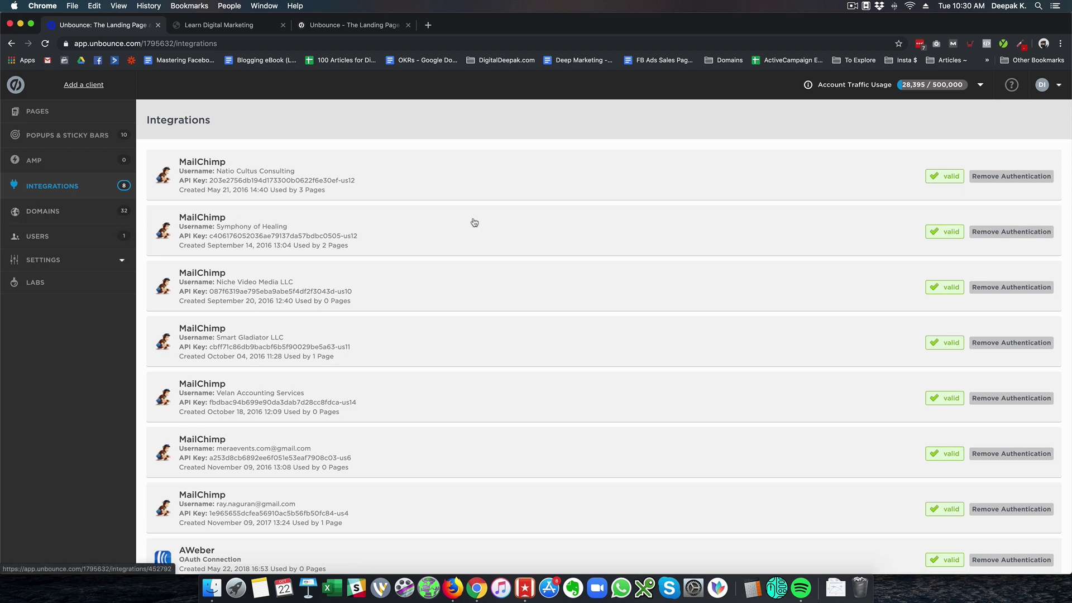
scroll(474, 222, down, 1)
scroll(474, 223, up, 1)
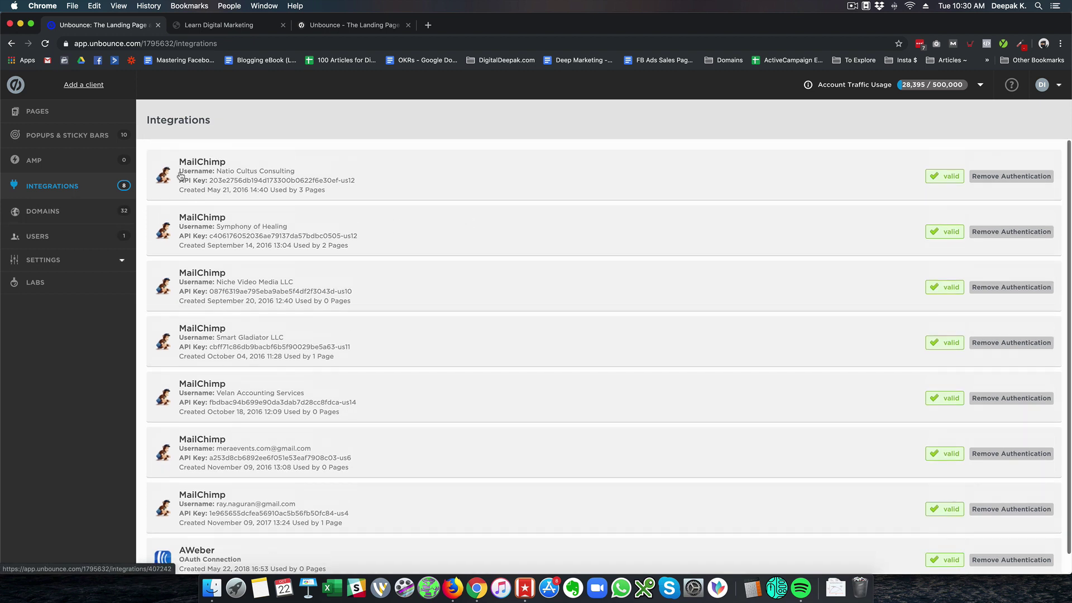
click(48, 211)
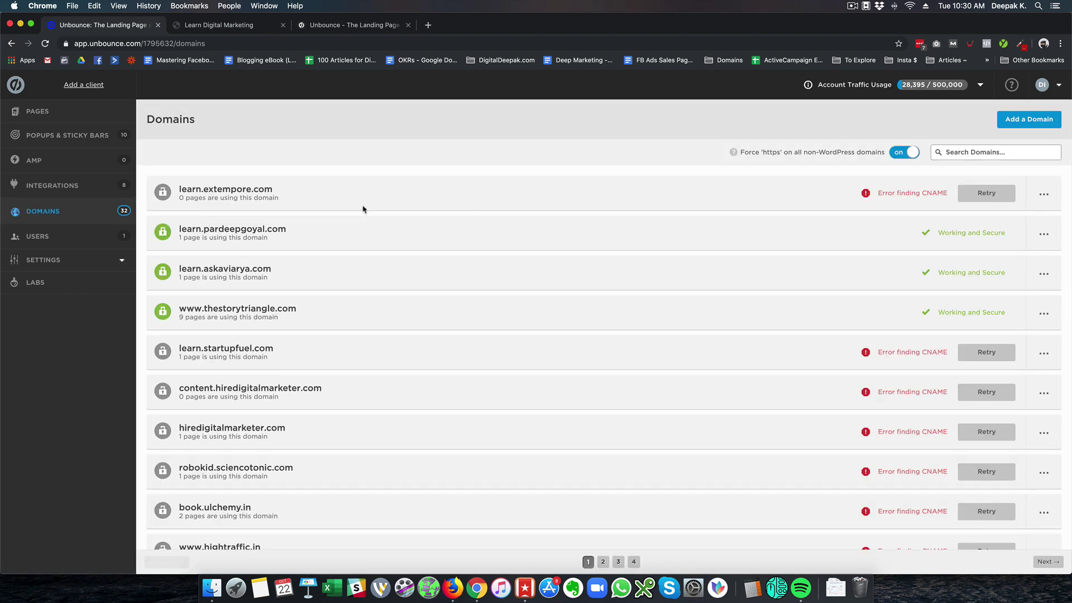
scroll(363, 209, down, 1)
scroll(363, 209, up, 1)
View the account's Users, then open Script Manager under Settings
click(69, 241)
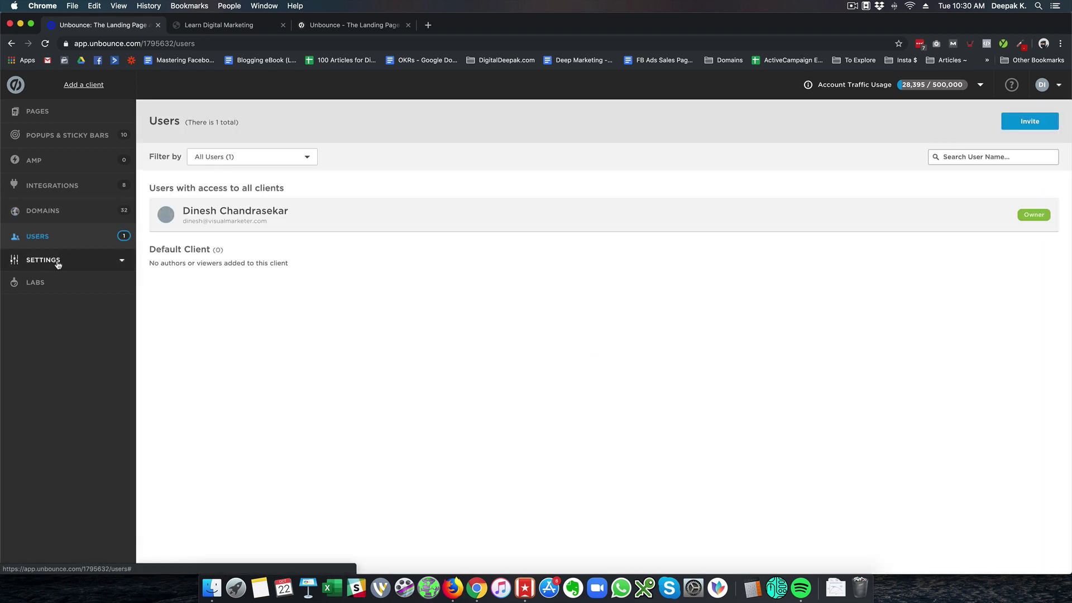
click(58, 264)
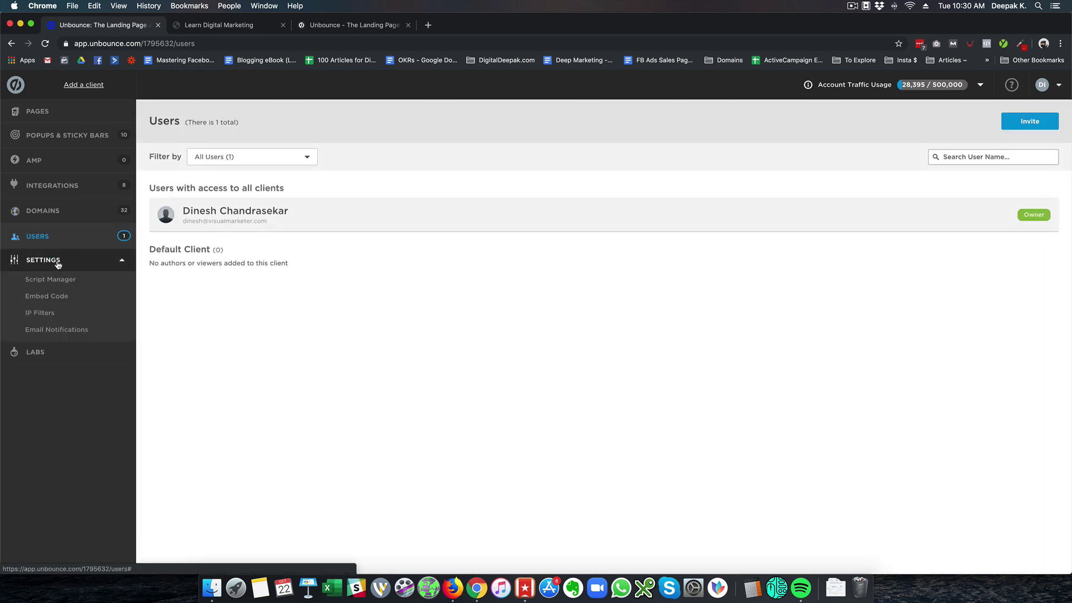
click(61, 298)
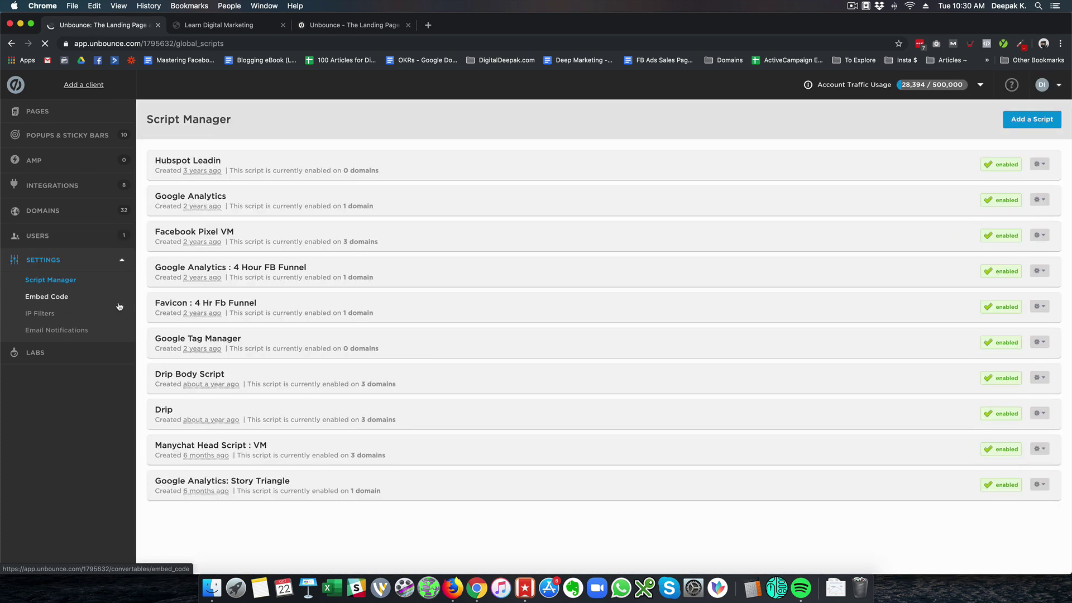
click(98, 118)
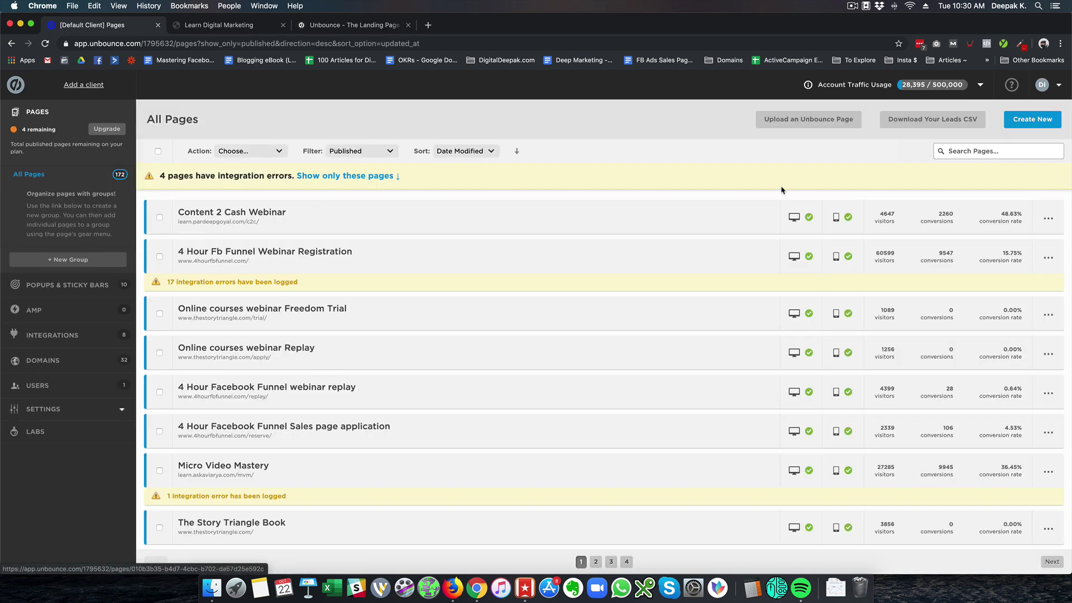
click(1009, 126)
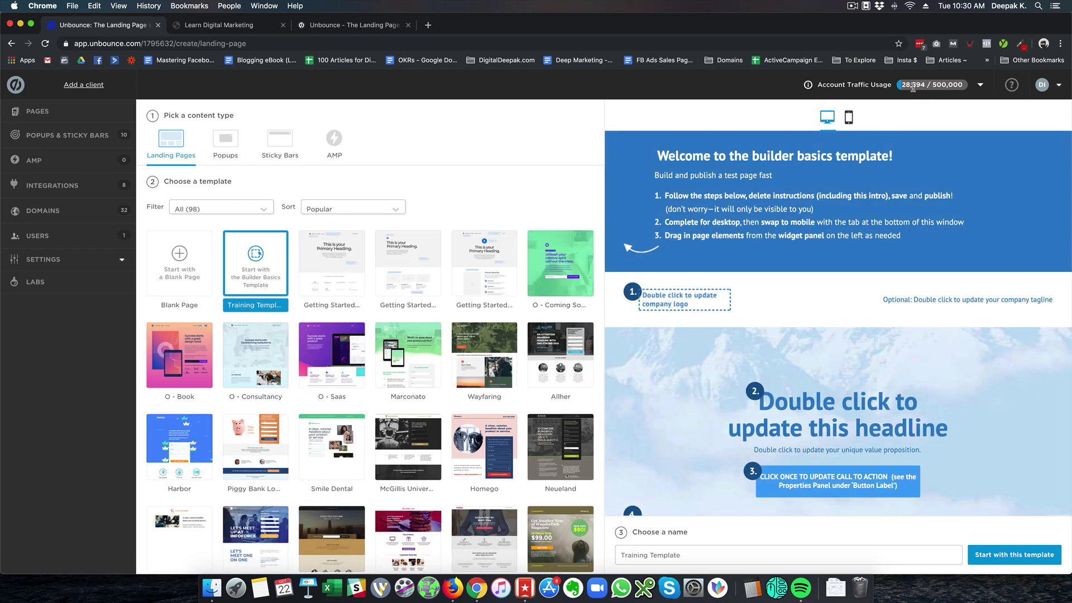
drag(913, 86, 961, 85)
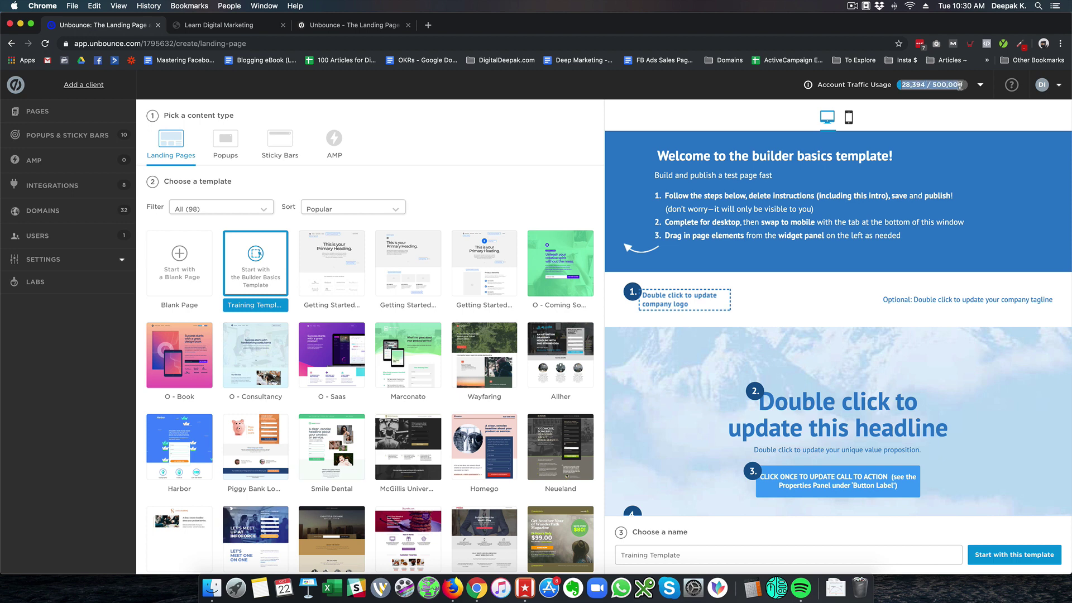
click(965, 89)
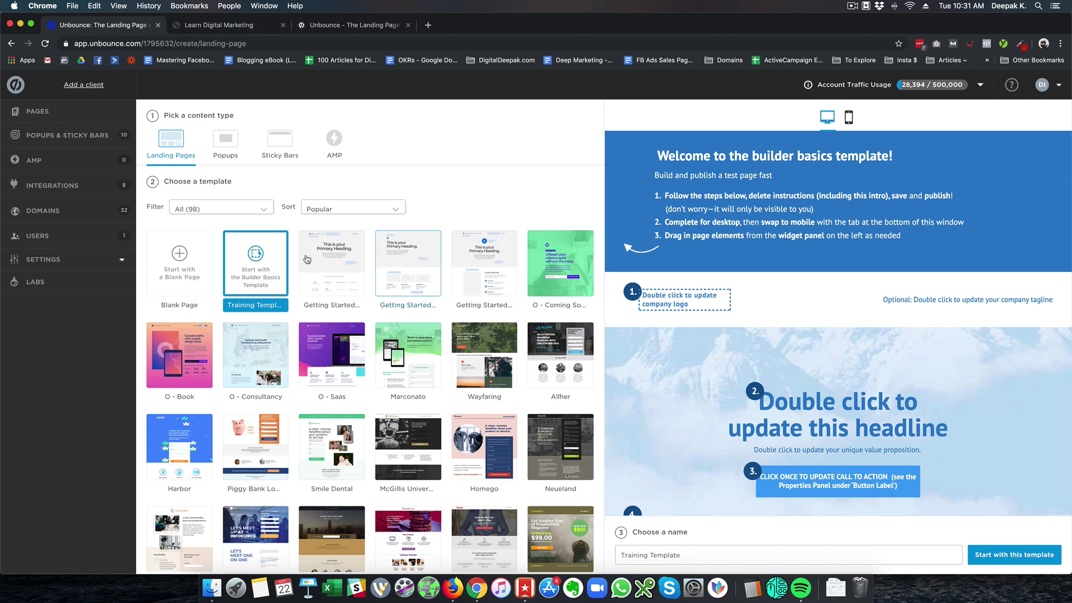
scroll(283, 258, down, 3)
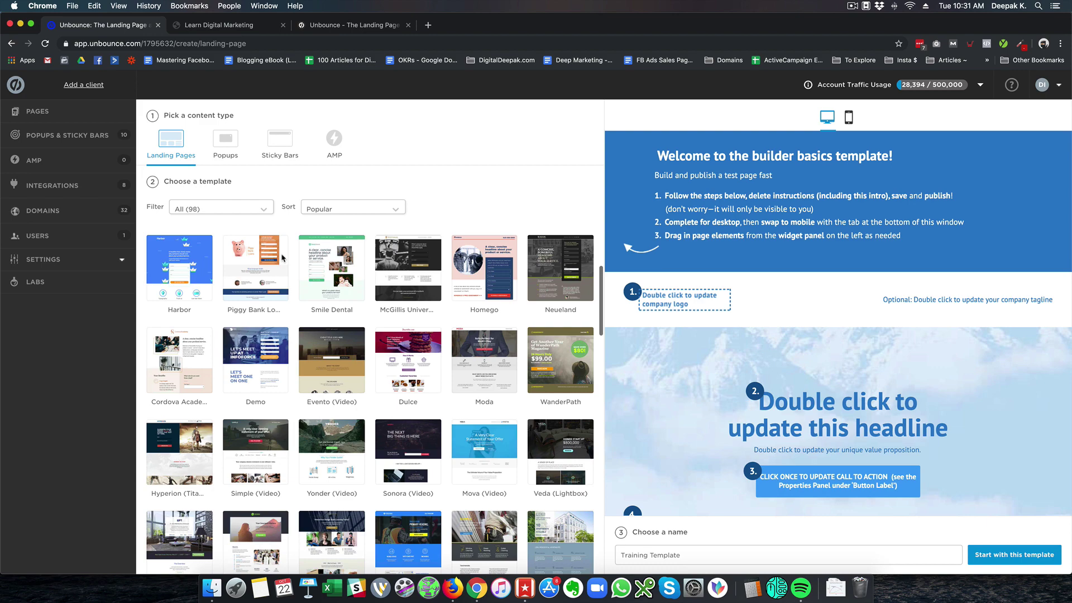
scroll(282, 258, down, 15)
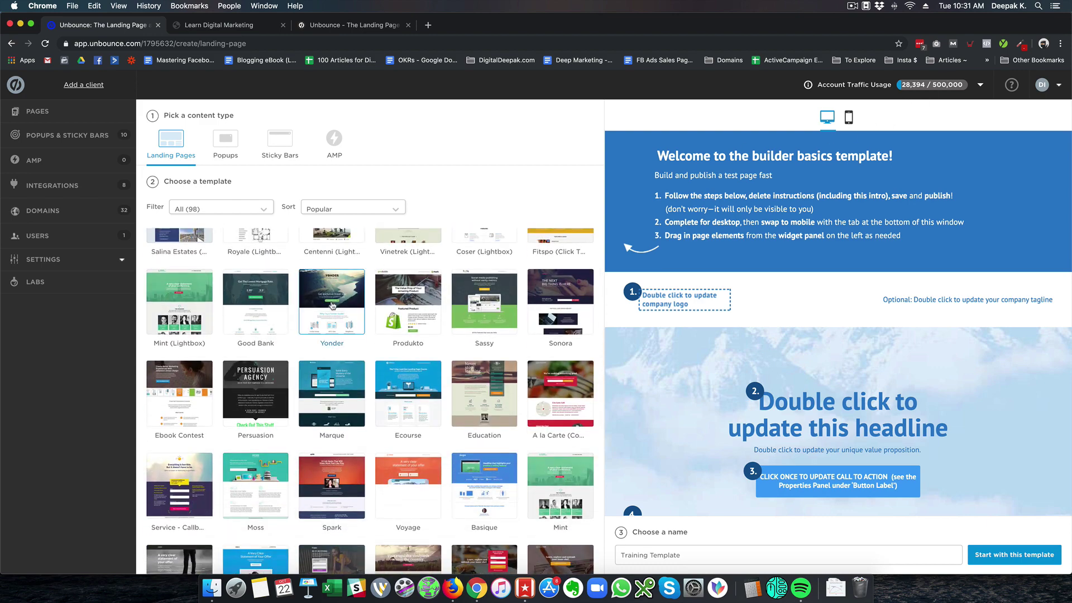
scroll(332, 306, down, 15)
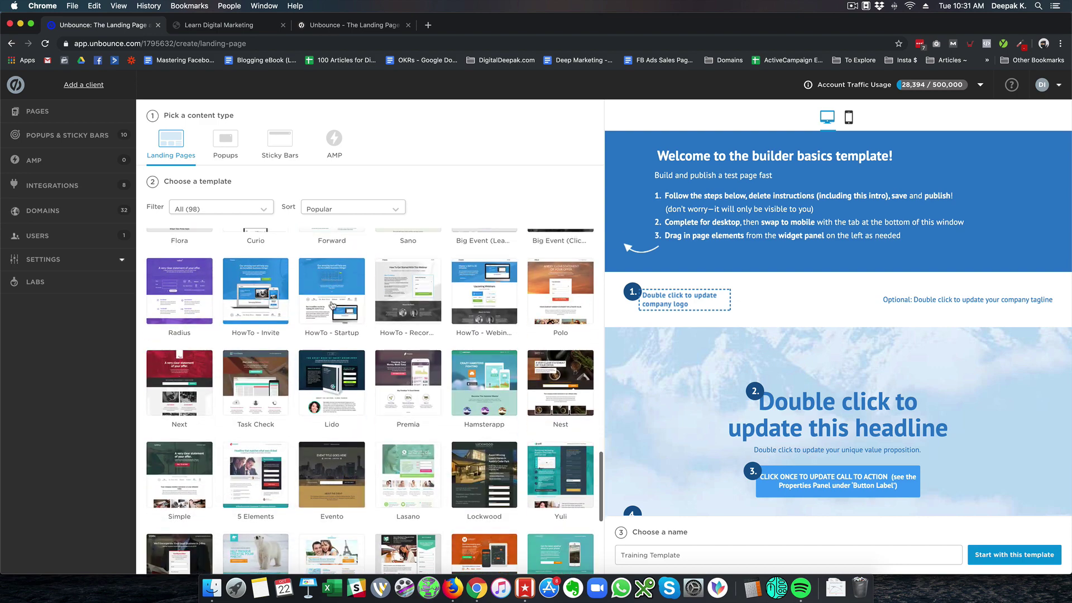
scroll(333, 305, down, 5)
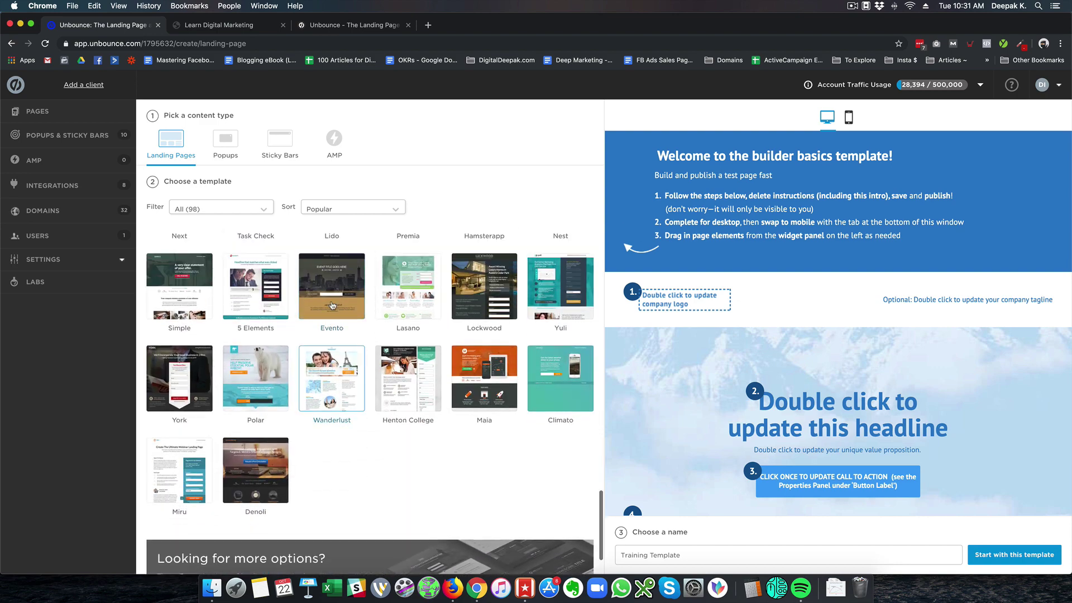
scroll(333, 305, up, 10)
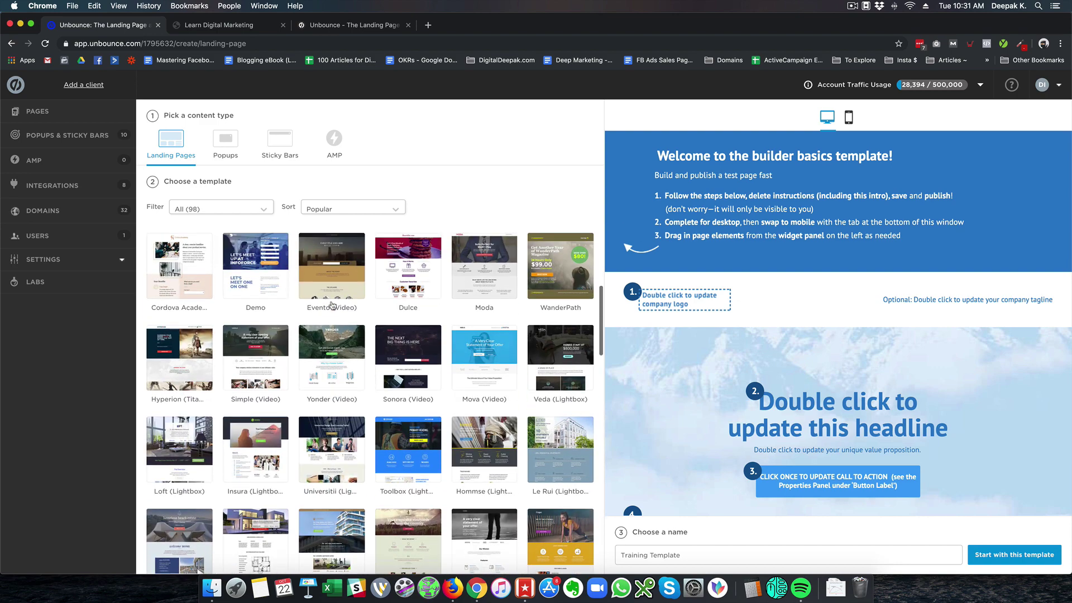
scroll(332, 306, up, 5)
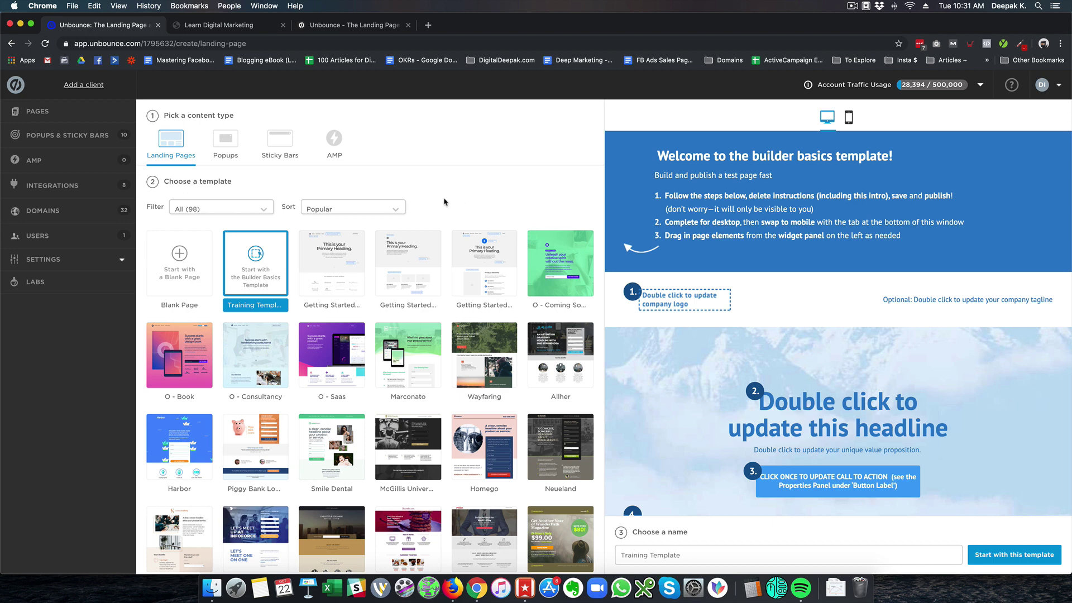
scroll(390, 296, down, 3)
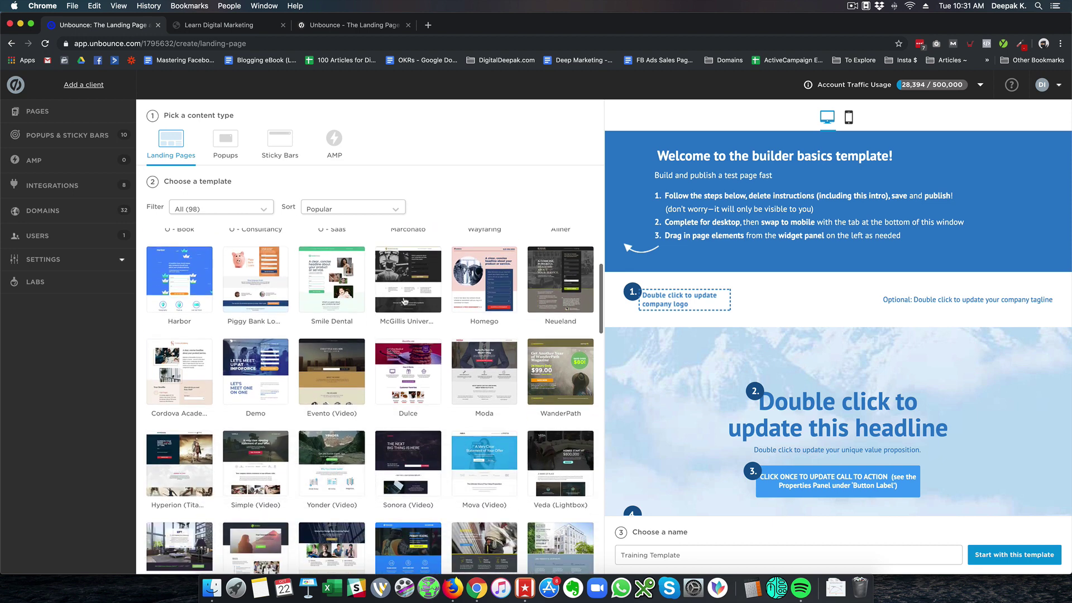
scroll(390, 296, up, 3)
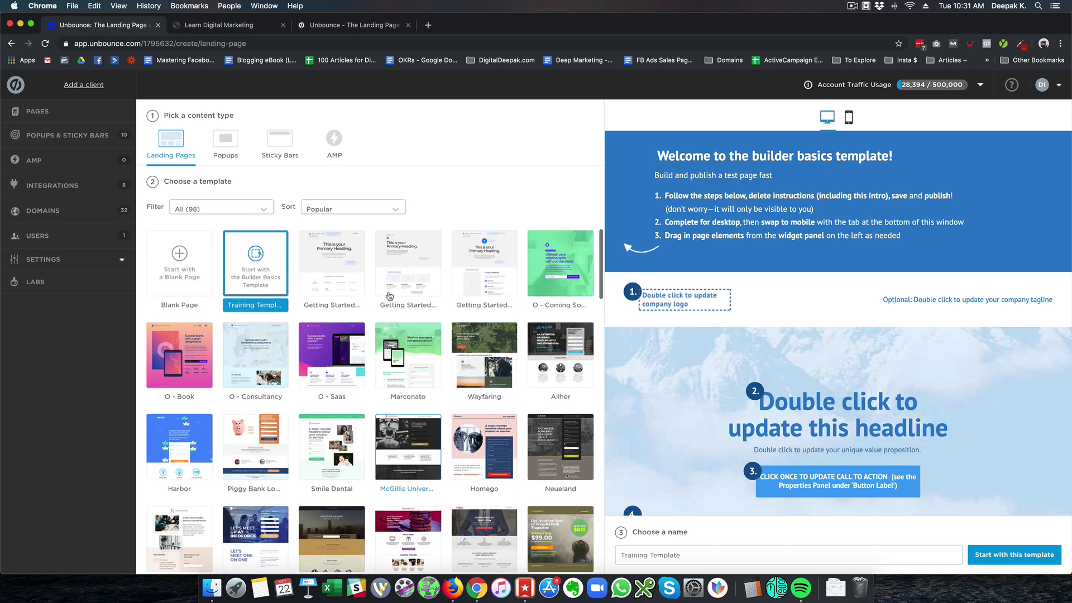
Create a page named 'Test Unbounce' from the O - Saas template
click(333, 349)
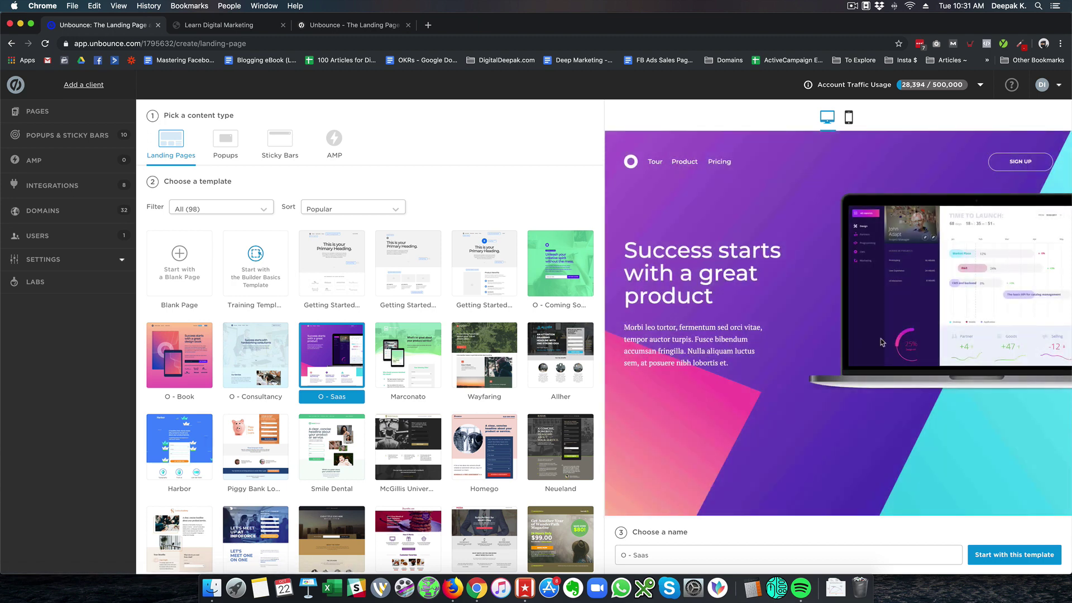
click(872, 562)
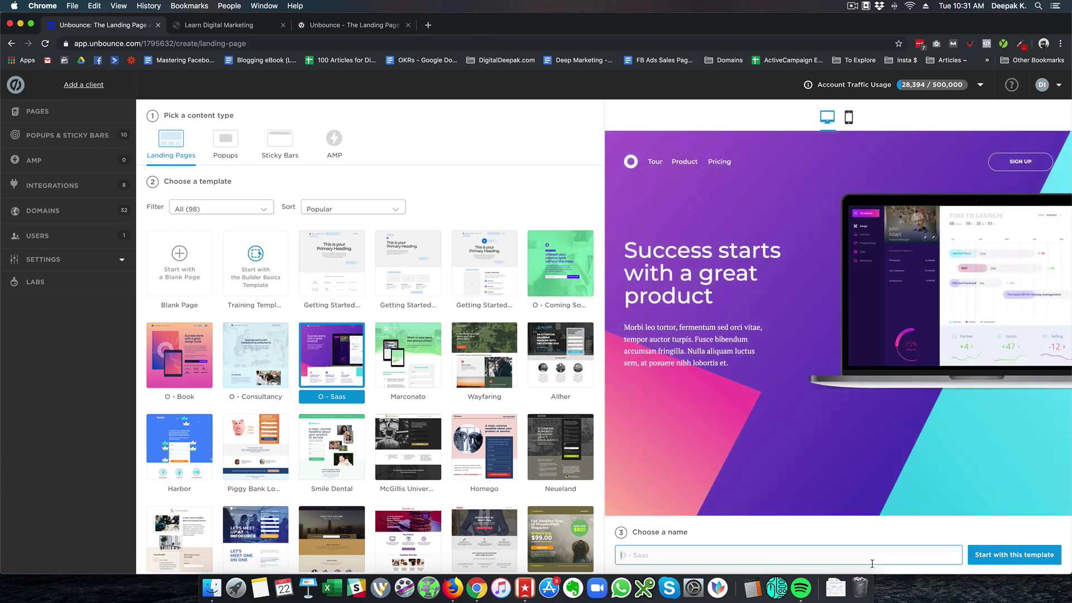
text(Test Unbounce)
click(1023, 555)
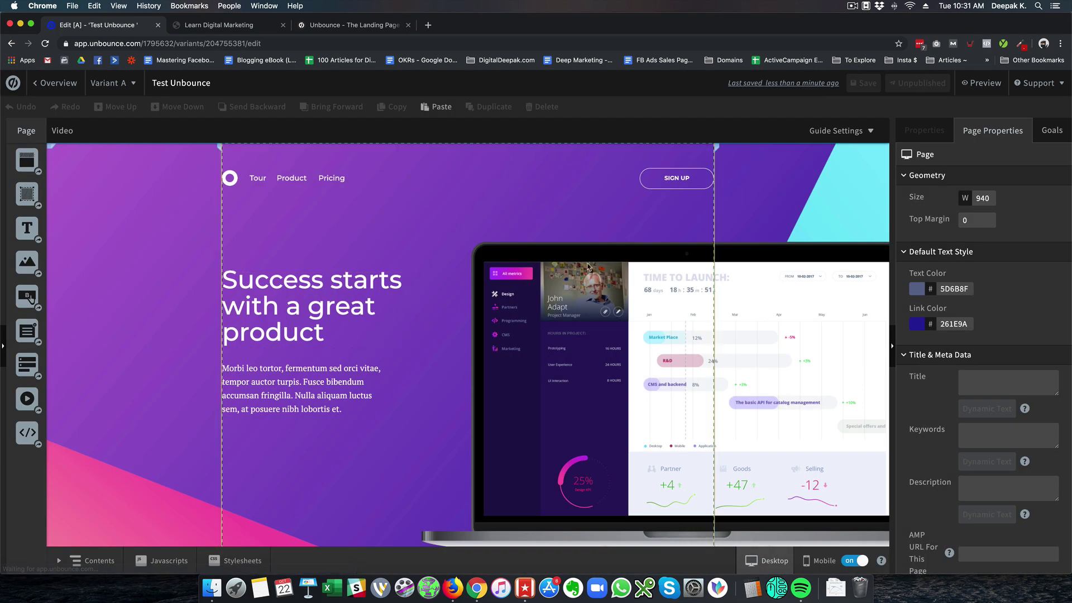
scroll(587, 266, down, 10)
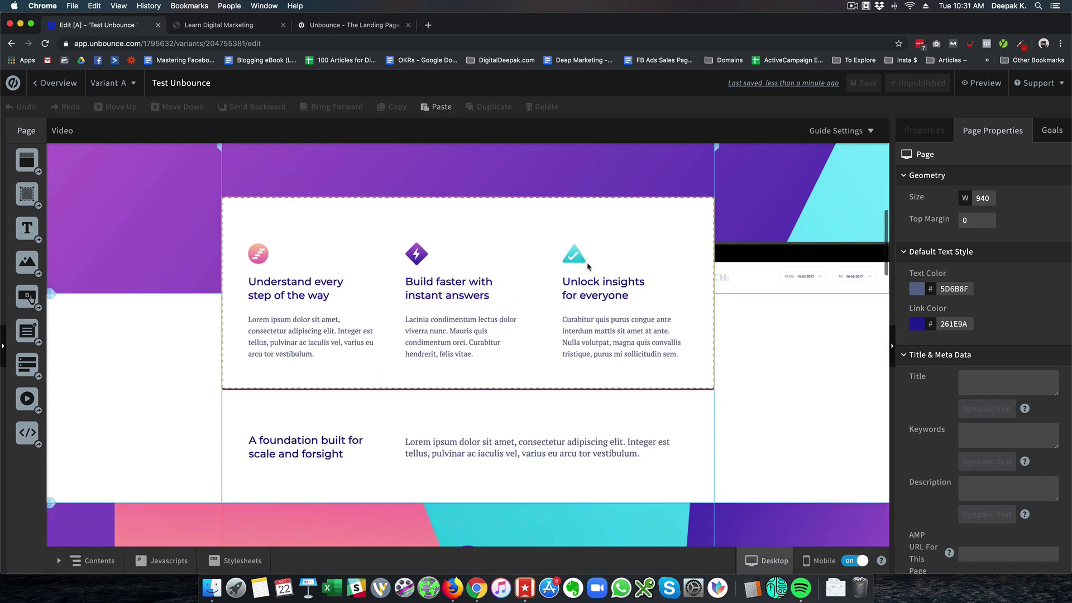
scroll(587, 267, down, 10)
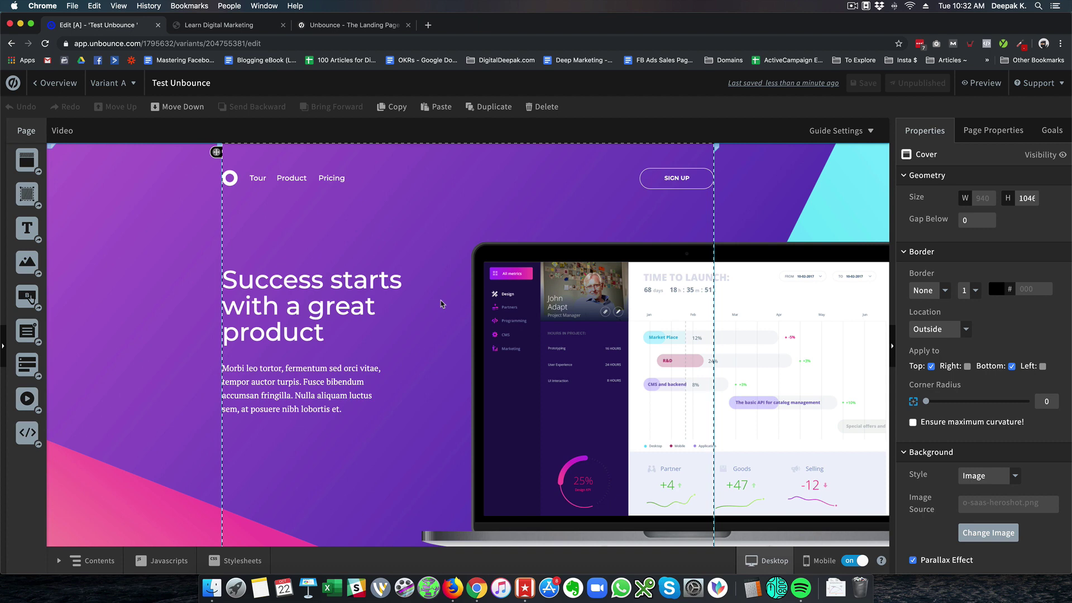
double_click(352, 321)
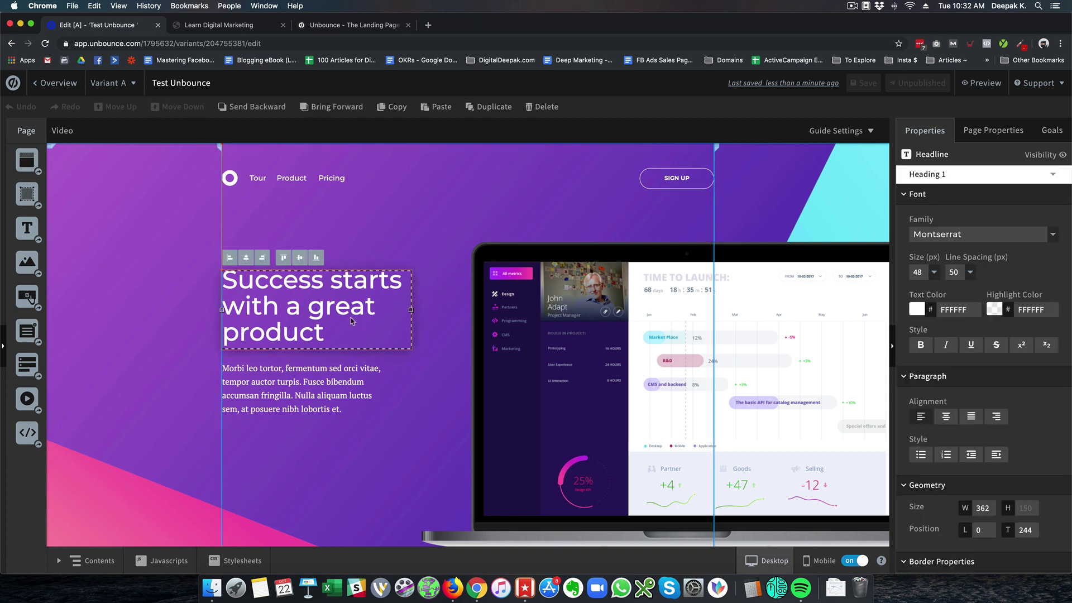
key(BackSpace)
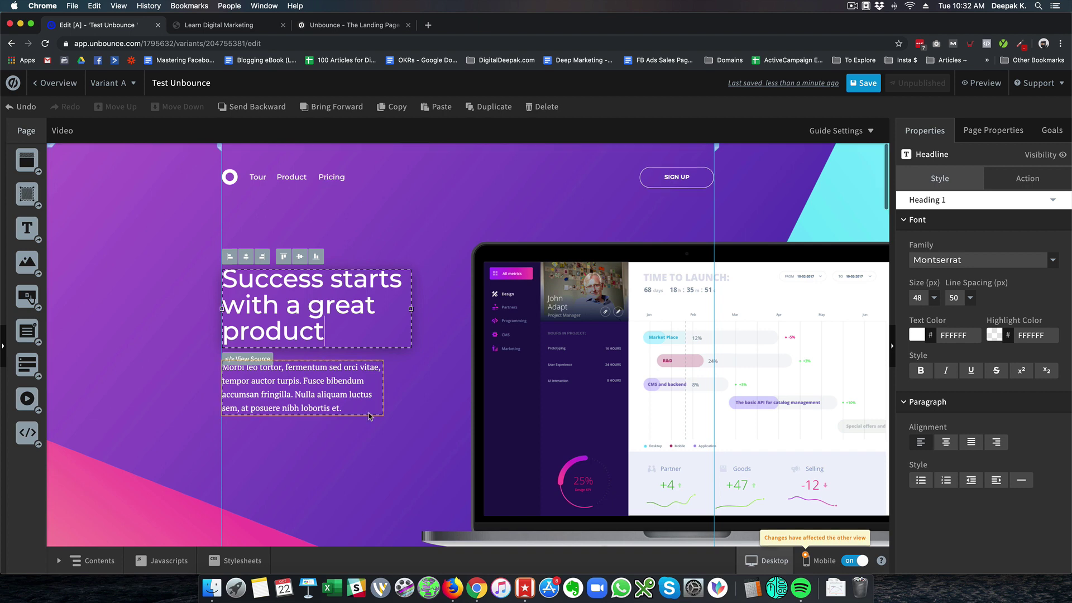
click(358, 394)
click(423, 407)
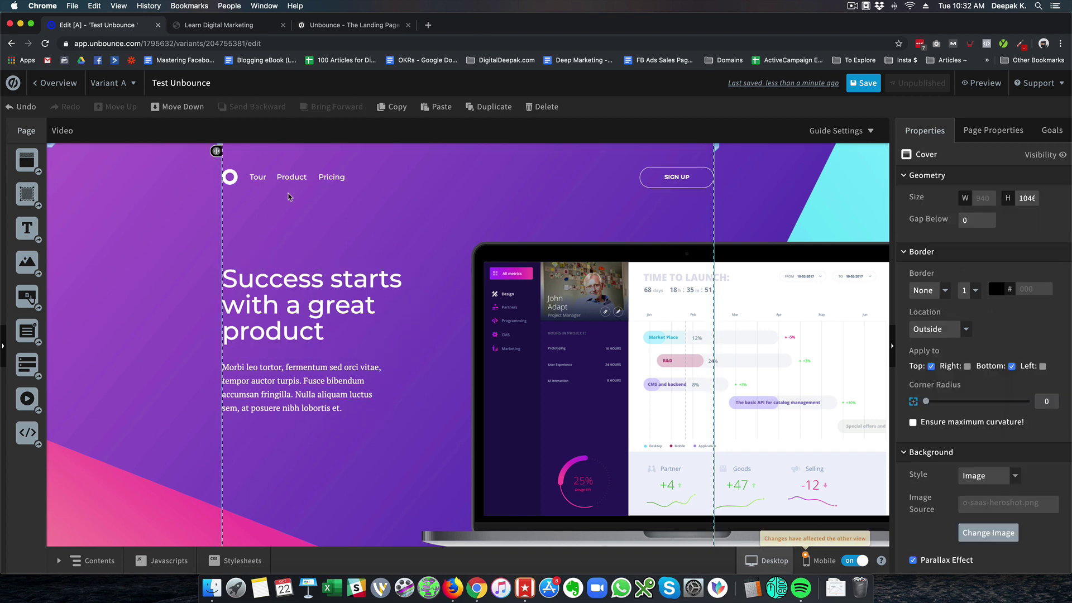
mouse_move(235, 184)
mouse_down()
mouse_move(273, 218)
mouse_move(389, 182)
mouse_move(237, 185)
mouse_up()
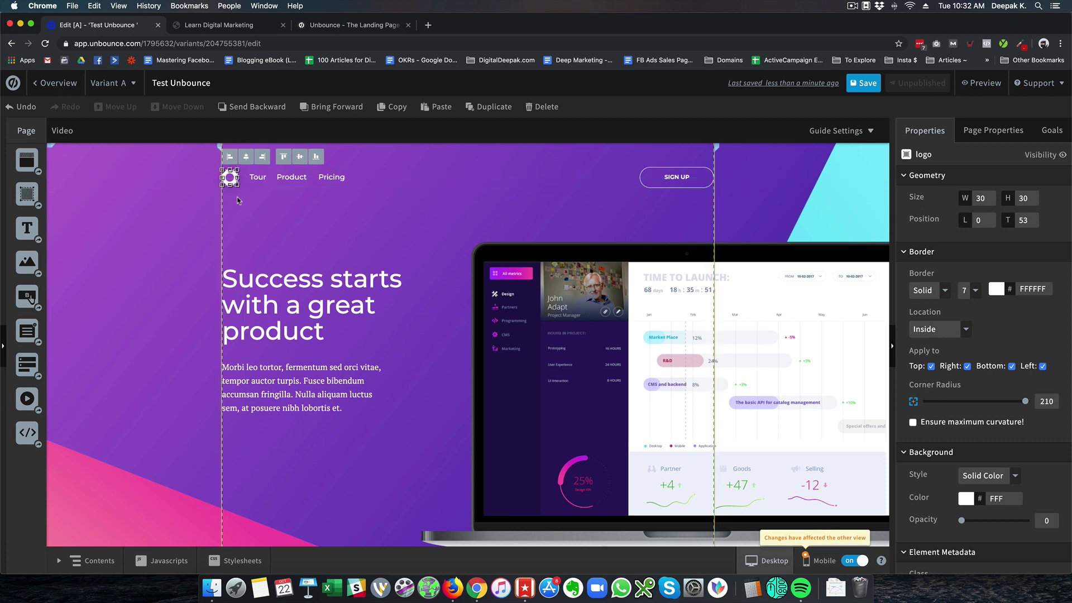
click(179, 215)
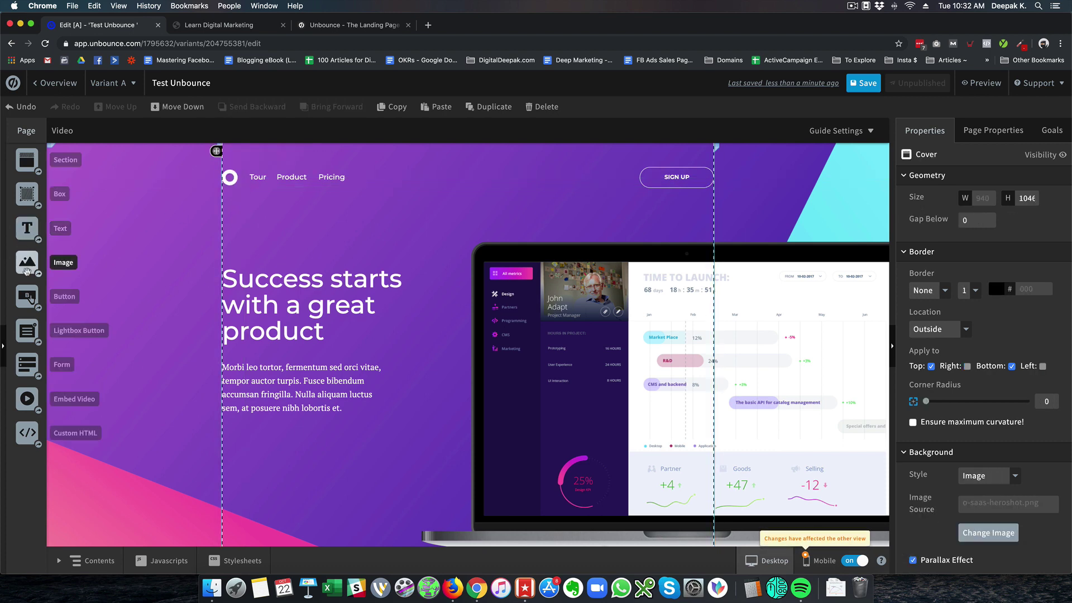
Place a new Button widget above the hero headline of the Test Unbounce page
drag(28, 298, 386, 239)
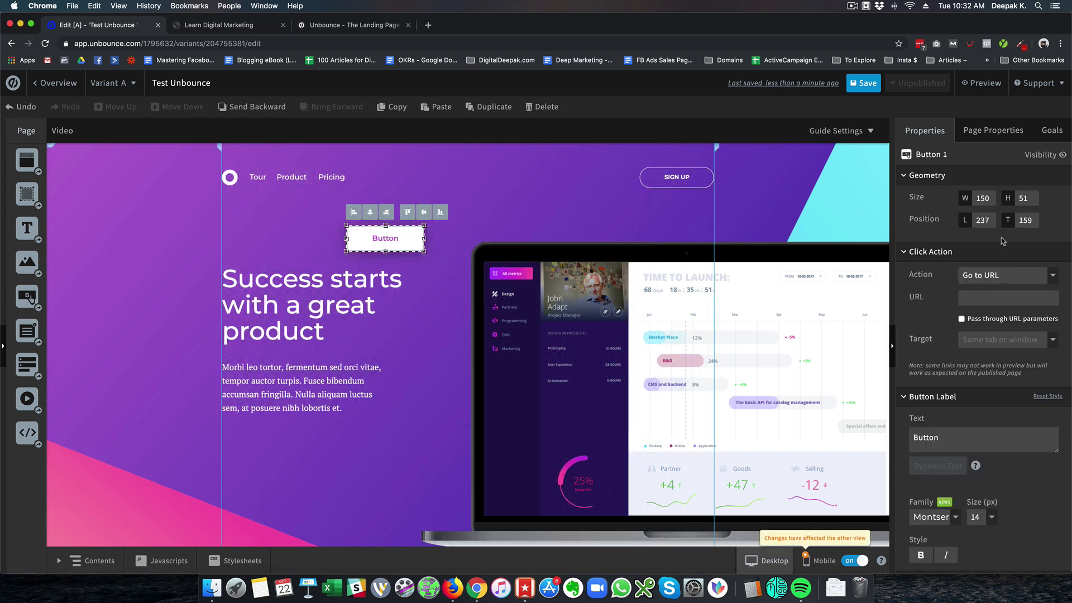
scroll(1003, 241, down, 5)
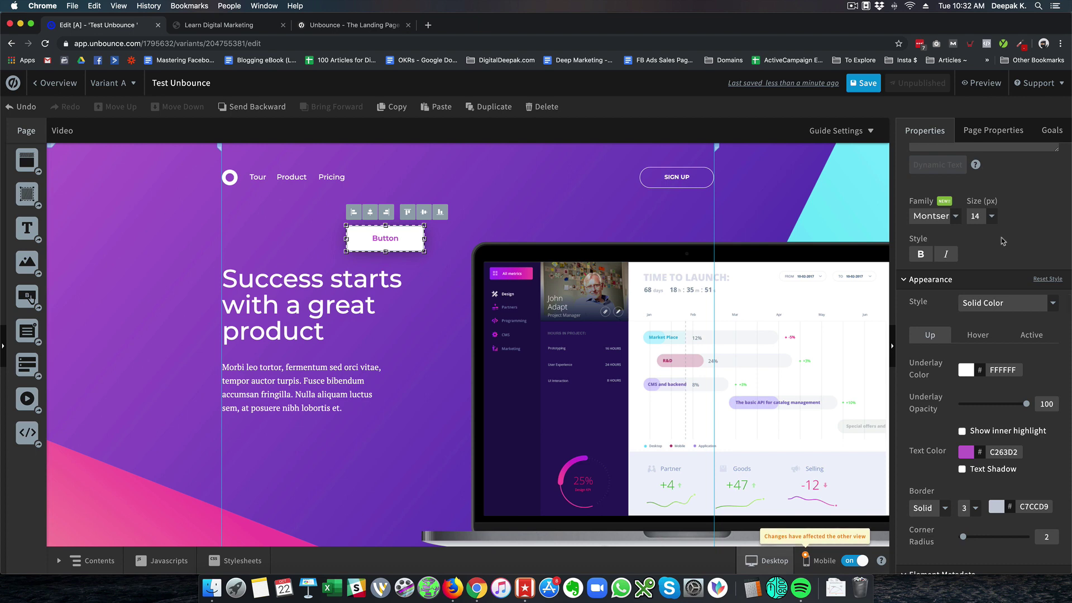
scroll(1004, 242, down, 3)
Give the button a Gradient appearance style with dusty red base colour A95B5B
click(1004, 242)
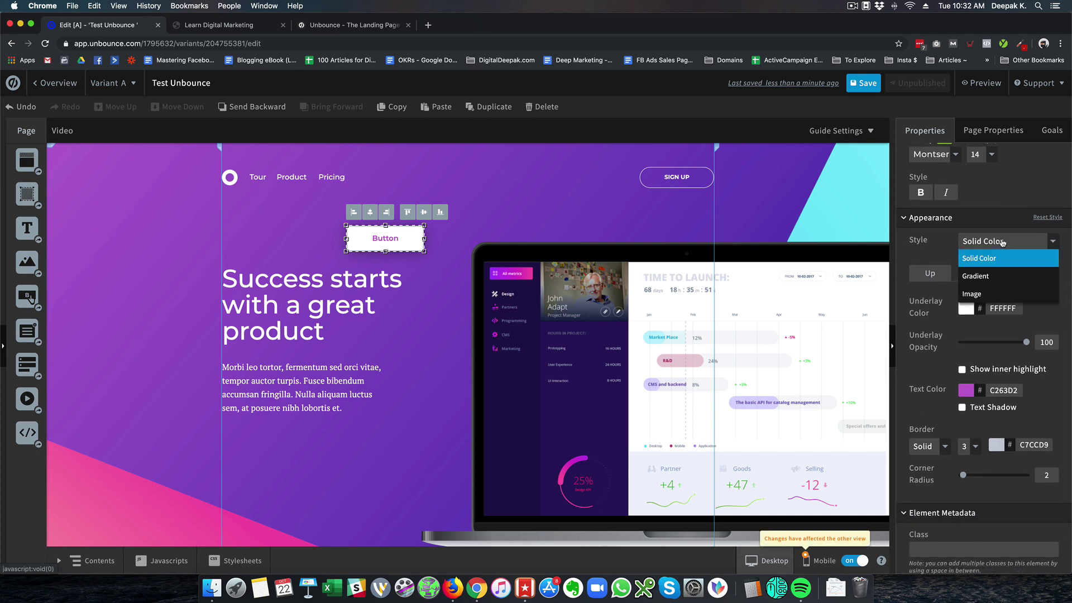
click(1000, 274)
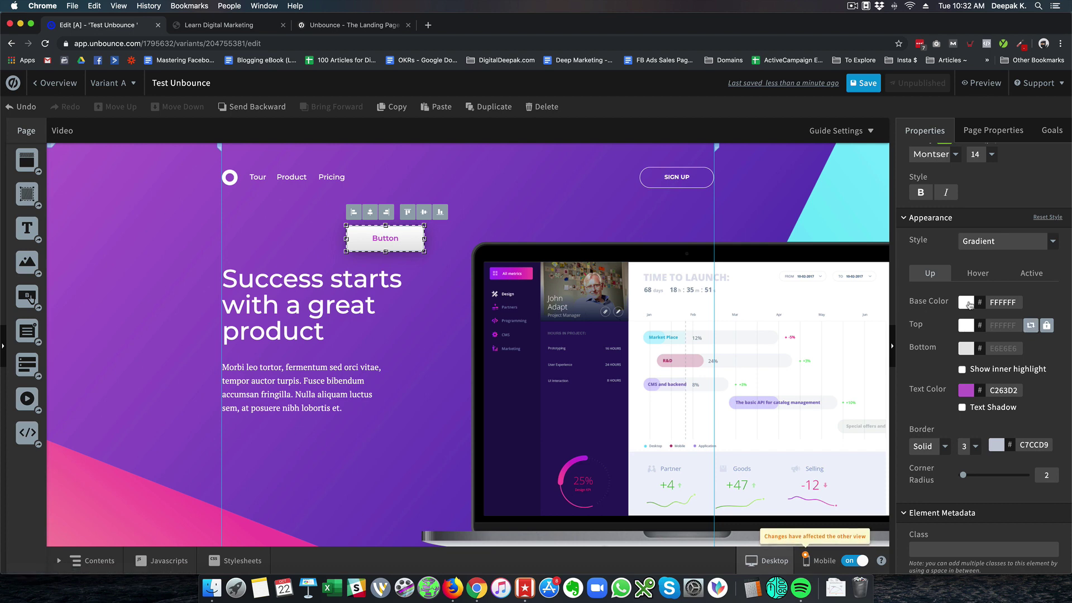
click(969, 303)
click(500, 301)
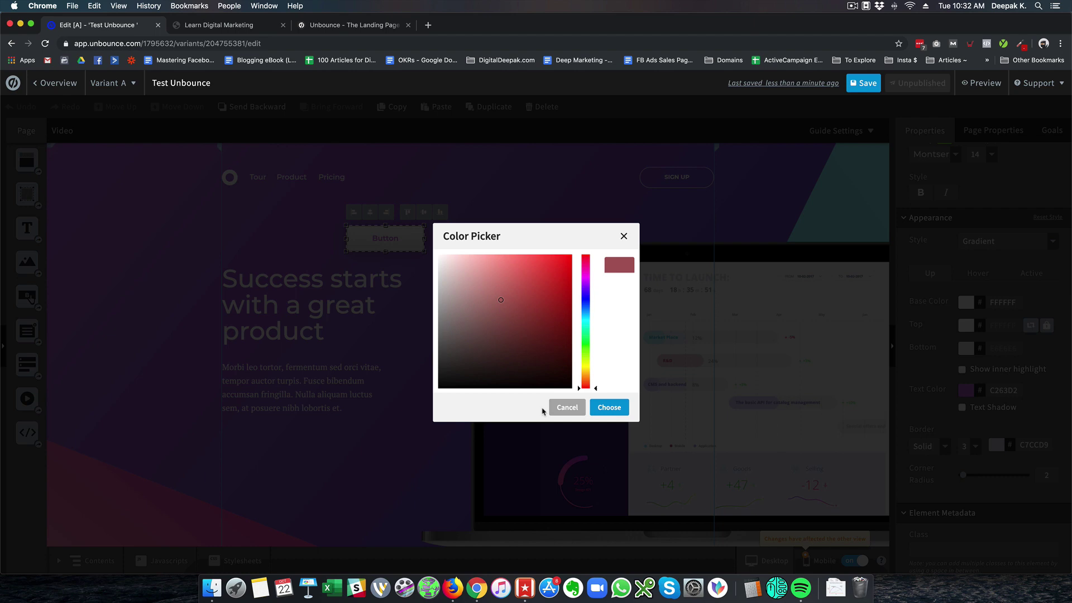
click(610, 407)
click(449, 303)
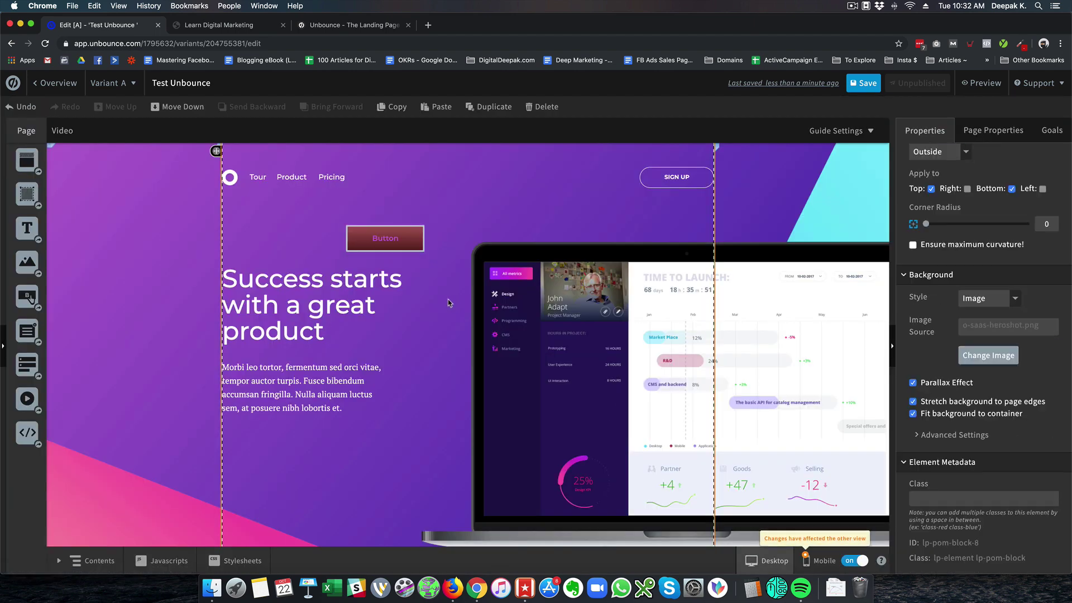
click(394, 247)
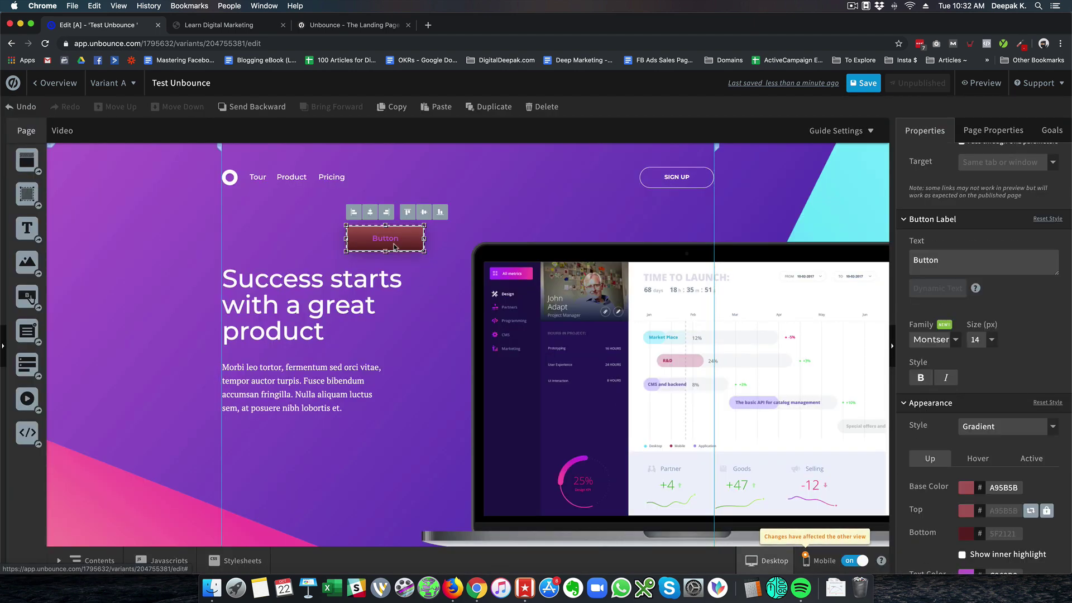
Deselect the button, scroll through the page, and head back to the page Overview
key(Escape)
scroll(394, 246, down, 10)
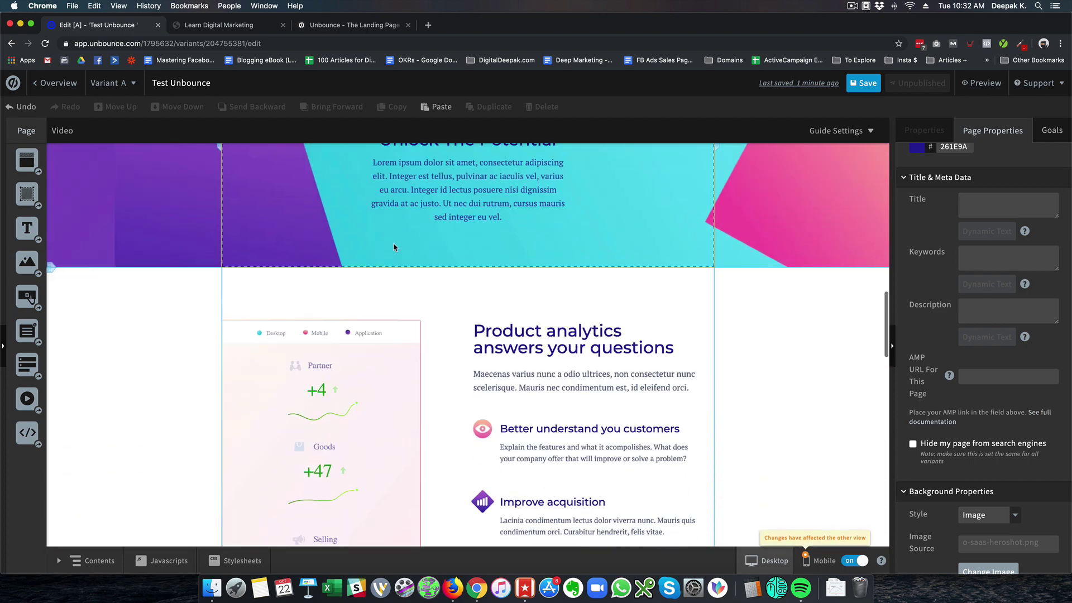
scroll(393, 246, down, 15)
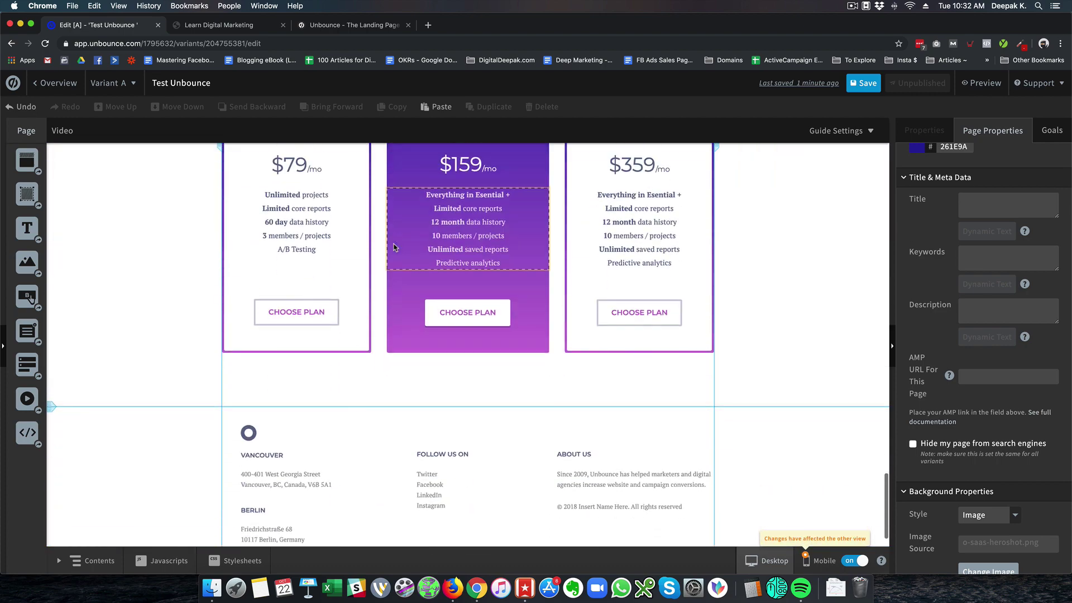
scroll(394, 246, up, 3)
scroll(394, 246, down, 4)
scroll(394, 246, up, 20)
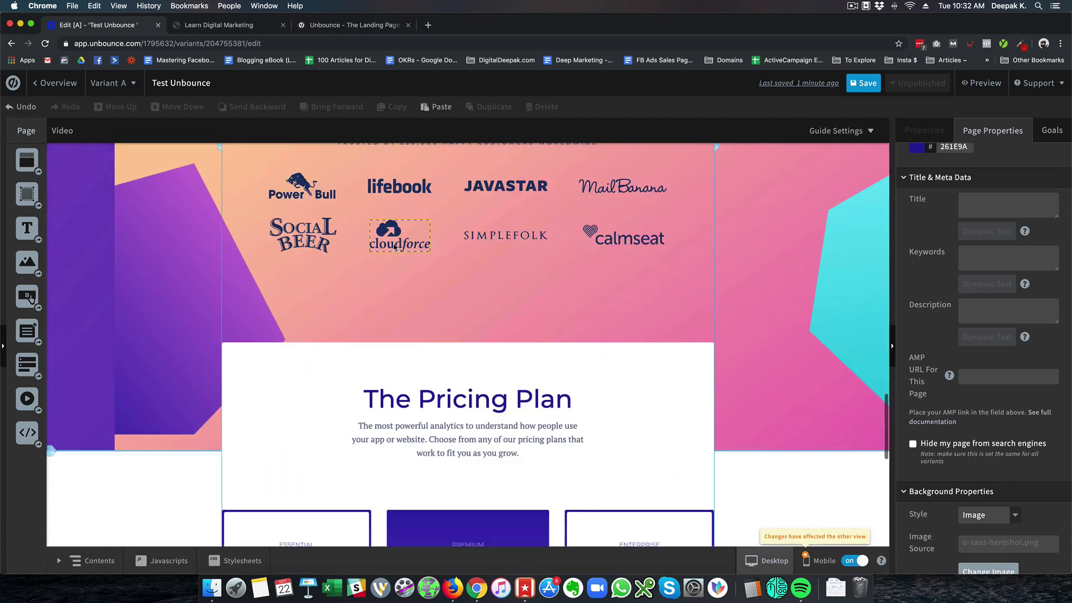
scroll(394, 246, up, 5)
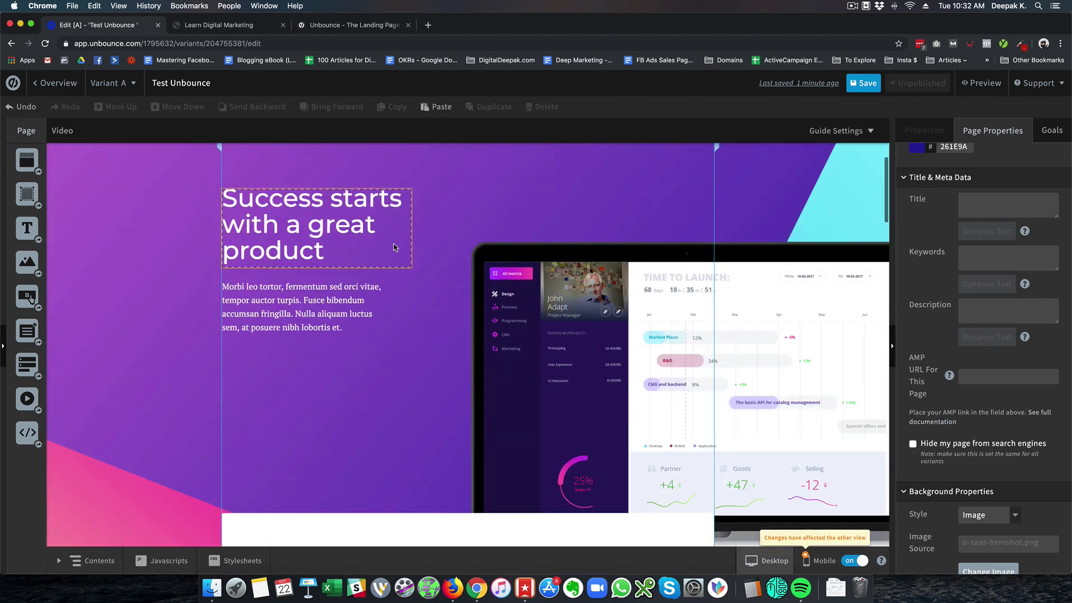
click(55, 83)
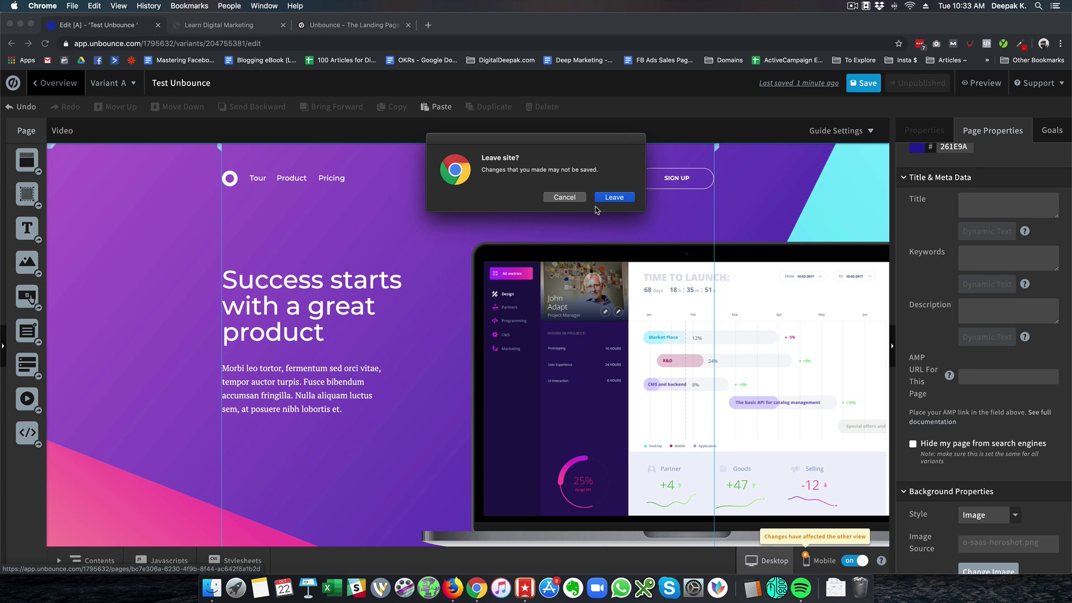